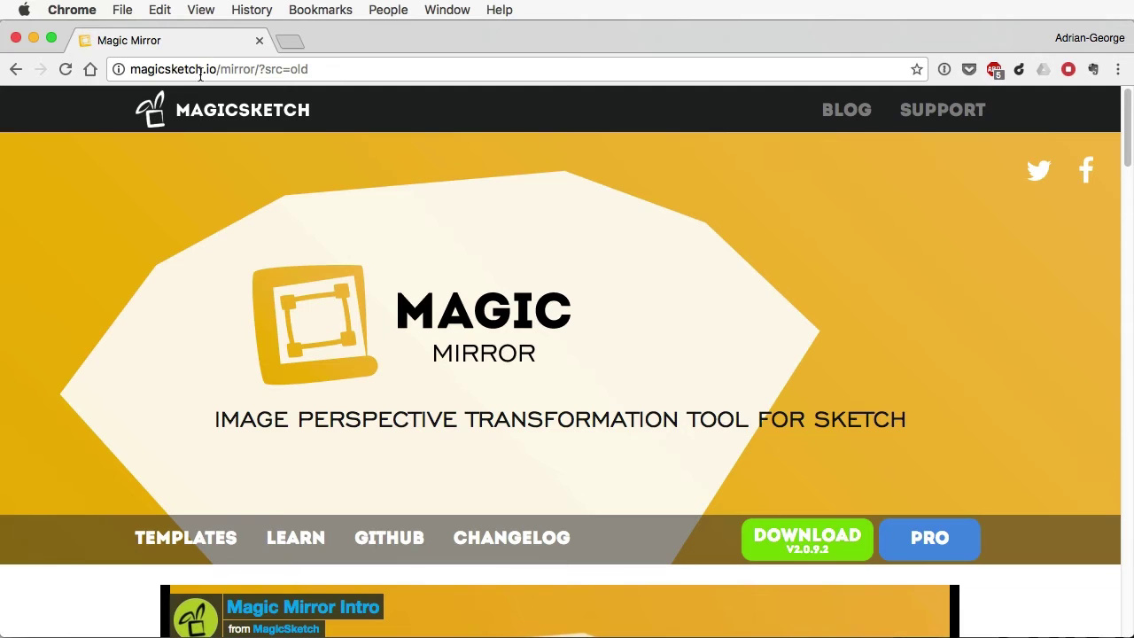
Scroll the Magic Mirror page down to the Download section and back up
scroll(654, 268, down, 2)
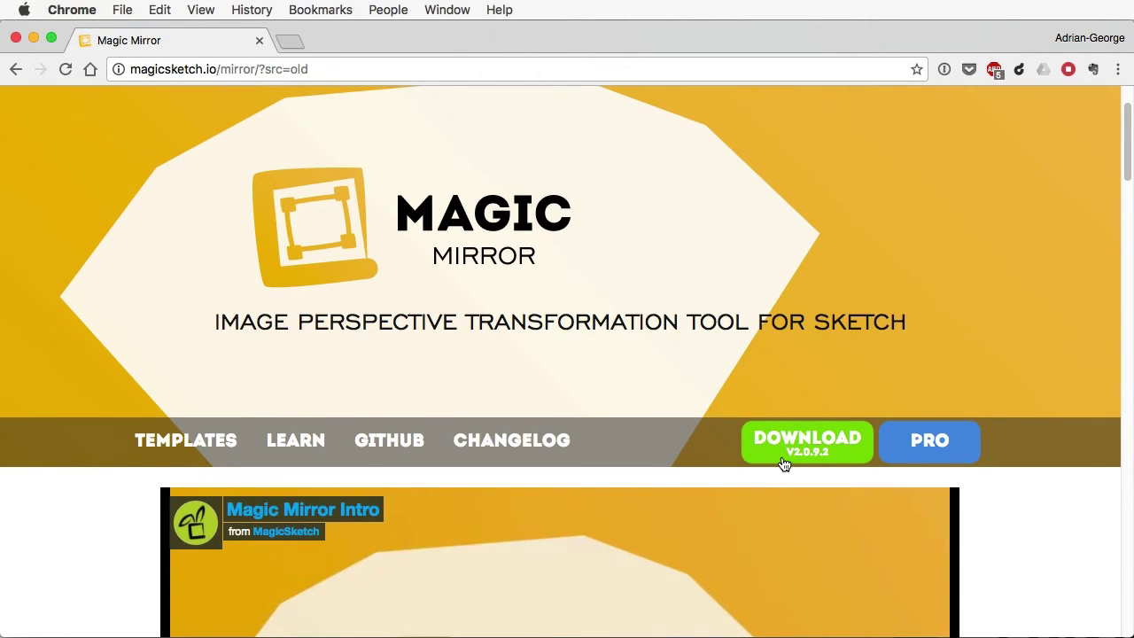
scroll(784, 463, up, 2)
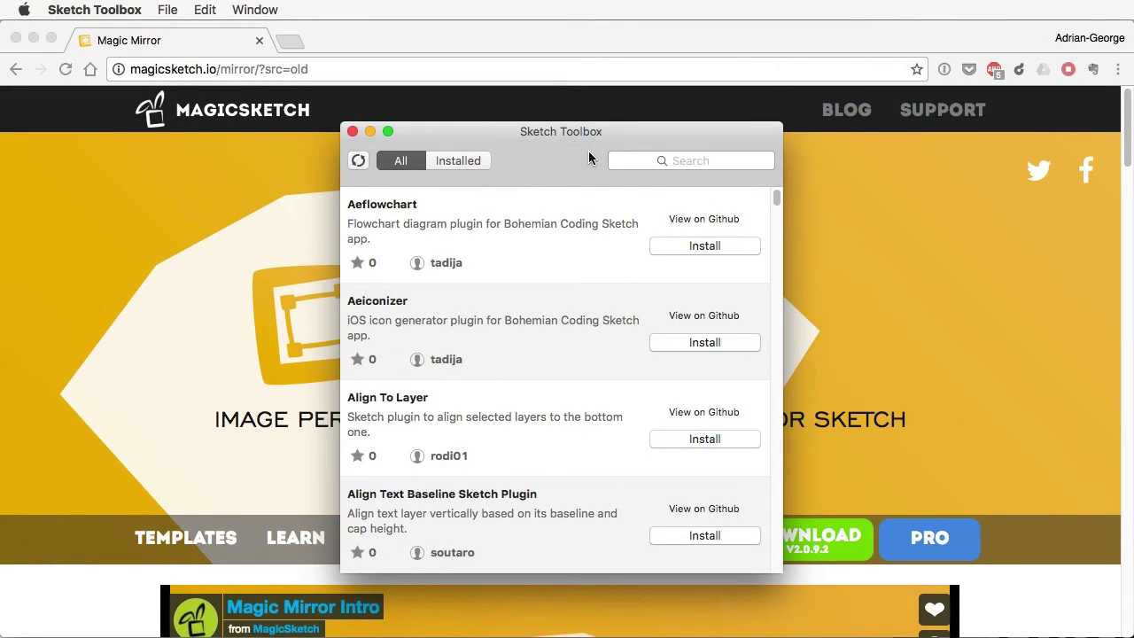
Search the Sketch Toolbox plugin catalogue for 'magicmirror'
click(707, 160)
text(magicm)
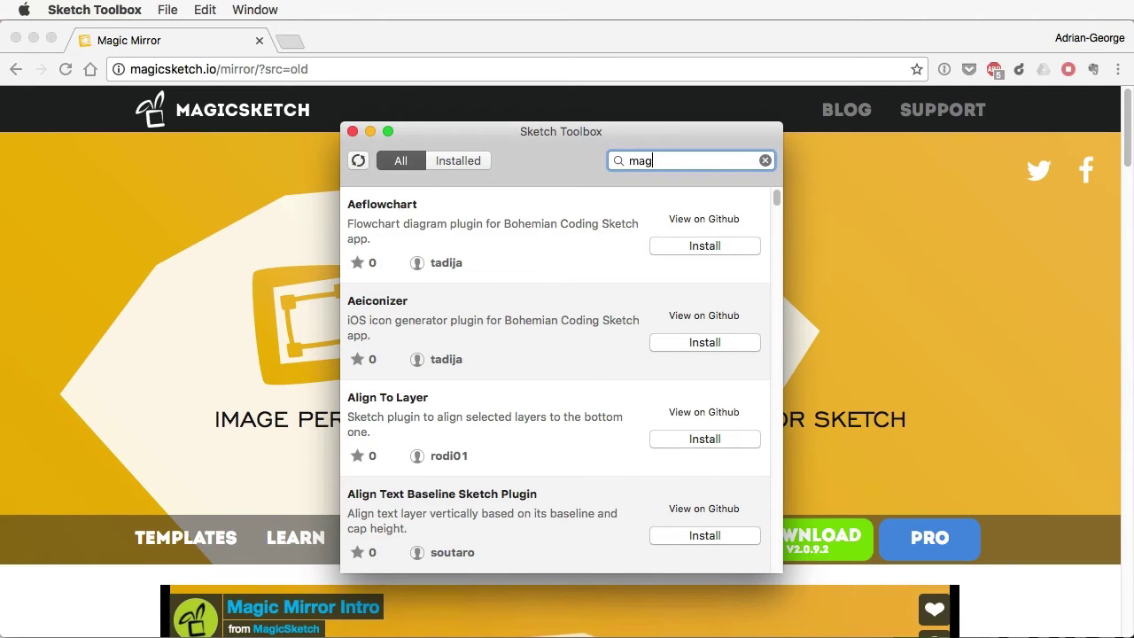
text(irror)
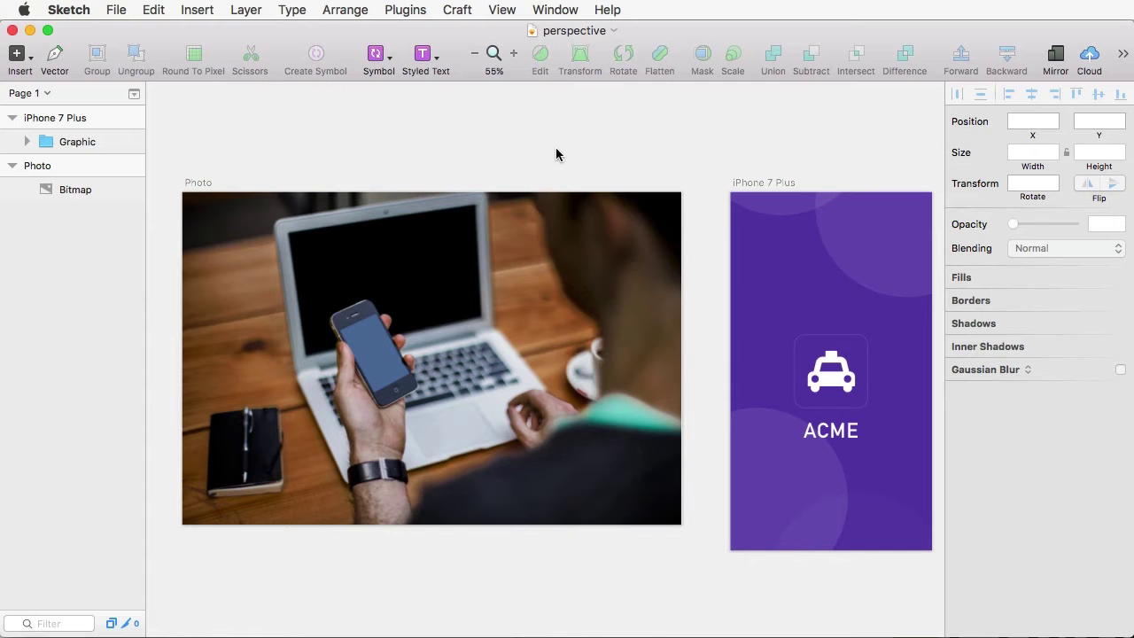
Enable Magic Mirror 2 from the Plugins menu and return to the perspective document
click(409, 8)
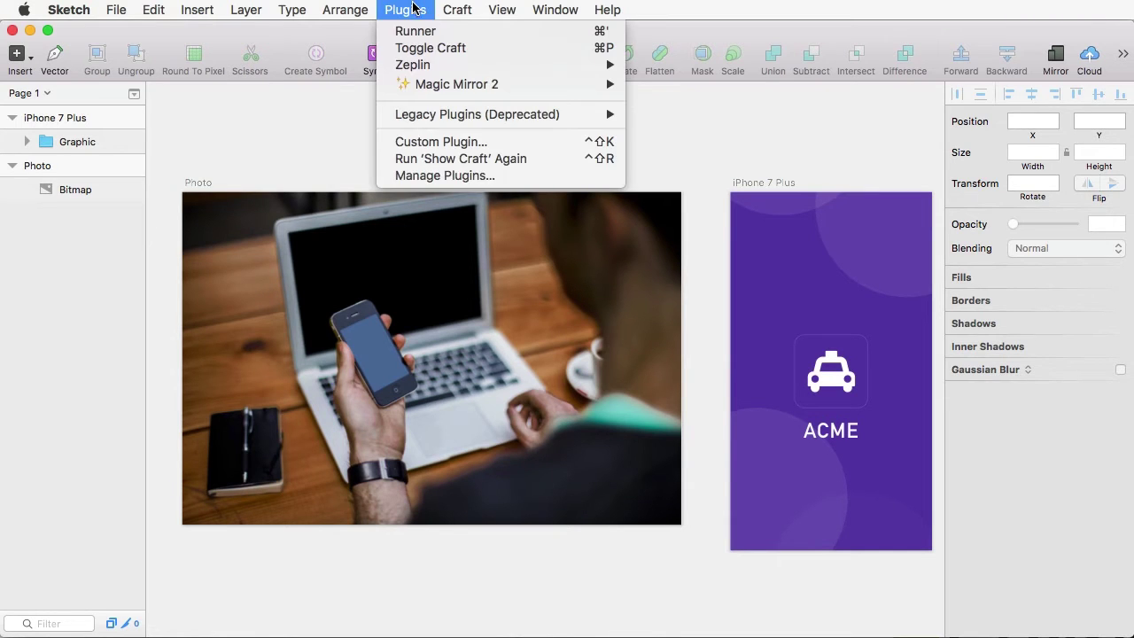
mouse_move(459, 86)
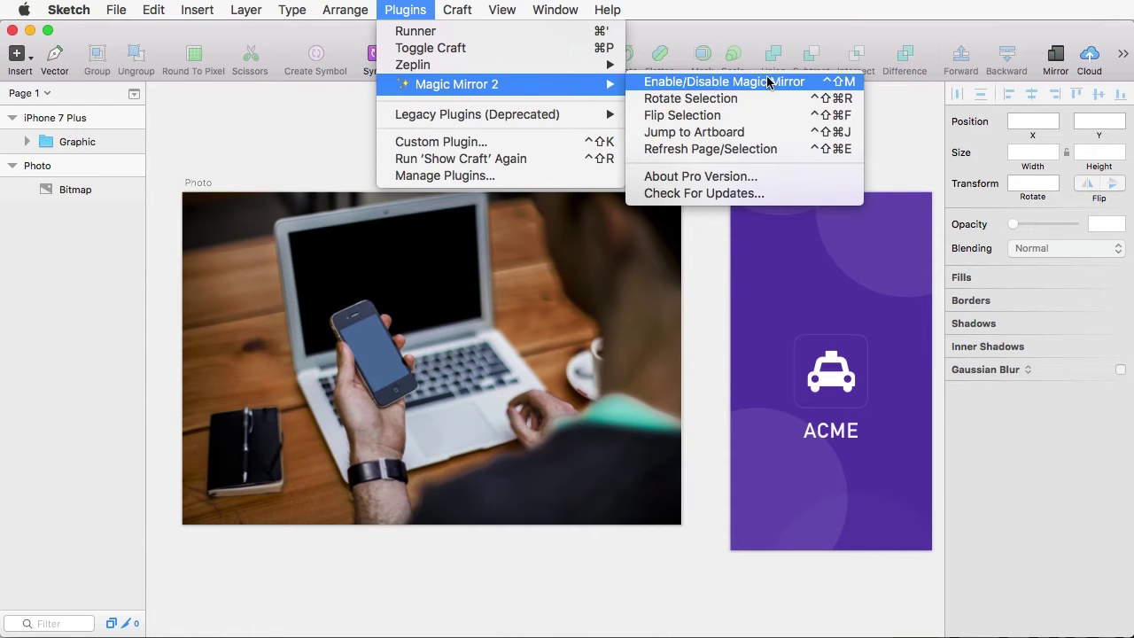
click(778, 193)
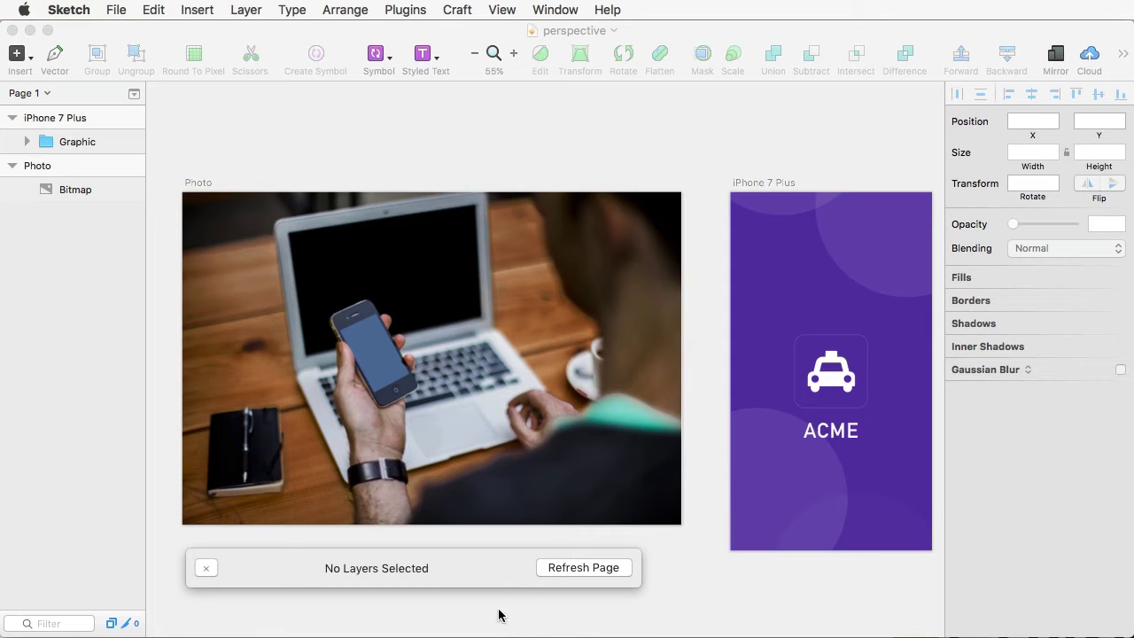
click(714, 376)
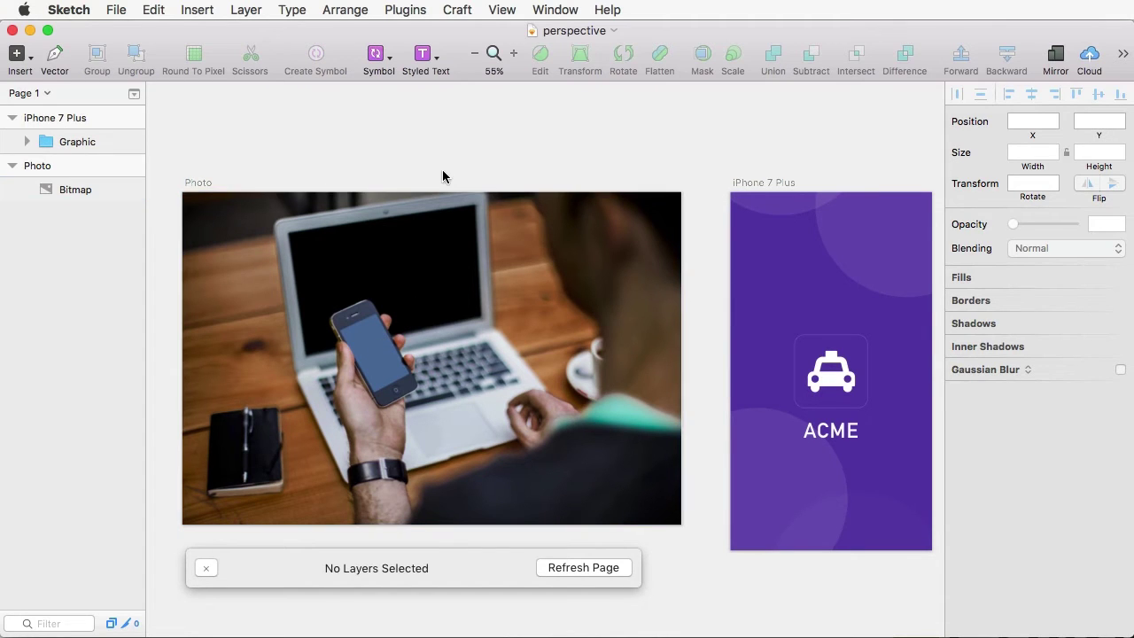
Draw a rectangle beside the laptop and drag its corners into a skewed four-corner shape
key(r)
drag(488, 237, 590, 371)
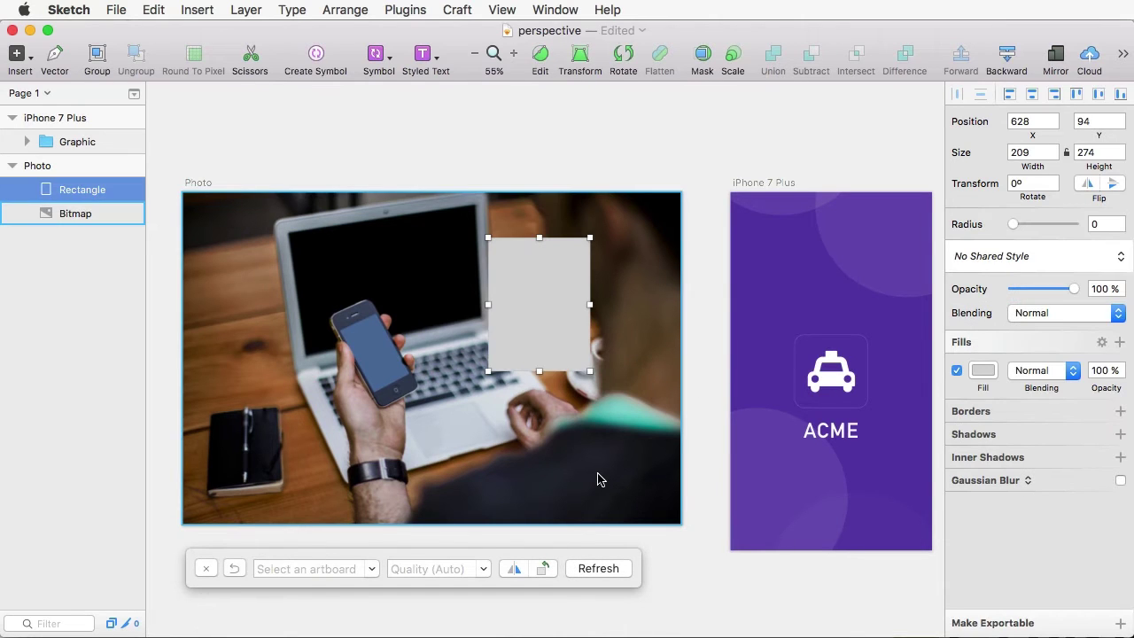
double_click(567, 288)
click(590, 239)
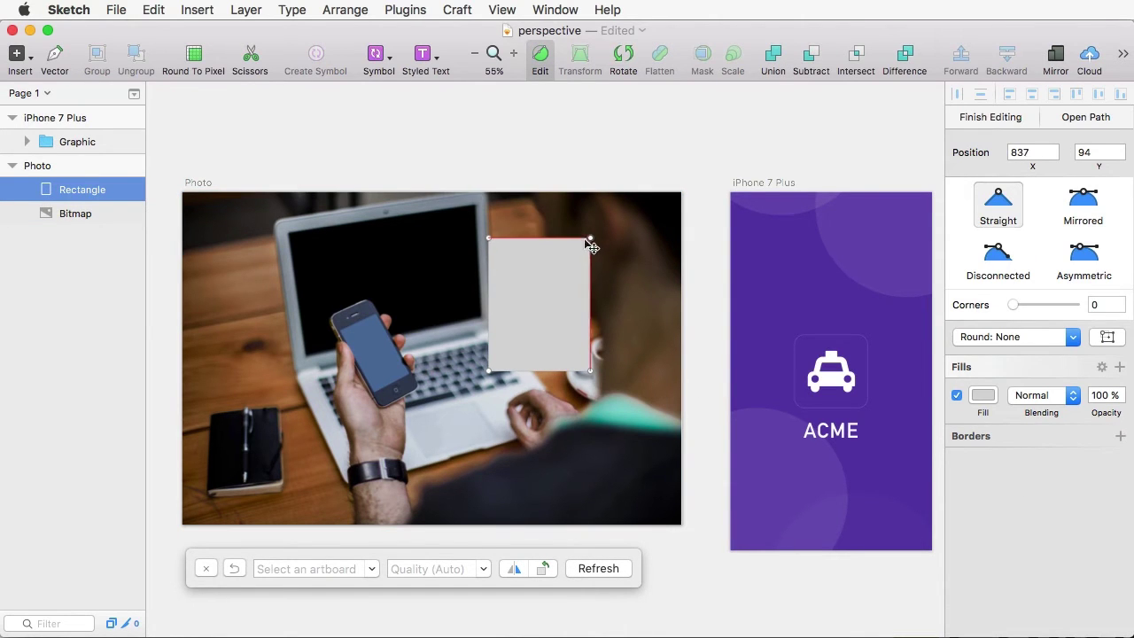
drag(588, 239, 558, 237)
drag(591, 372, 570, 332)
click(490, 370)
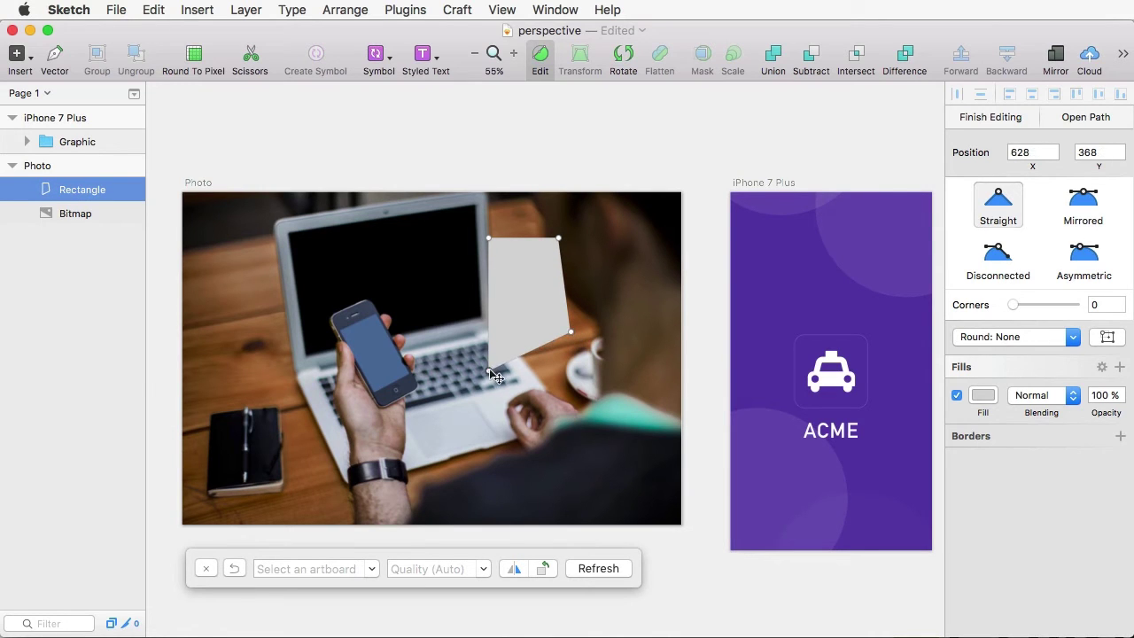
drag(493, 374, 505, 350)
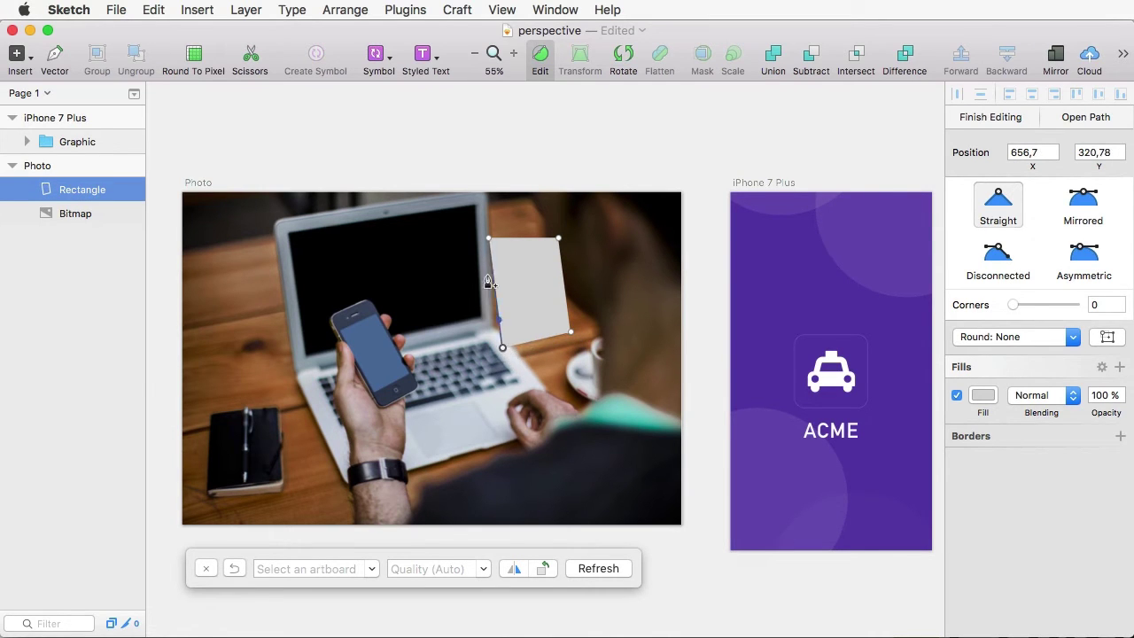
drag(490, 239, 494, 241)
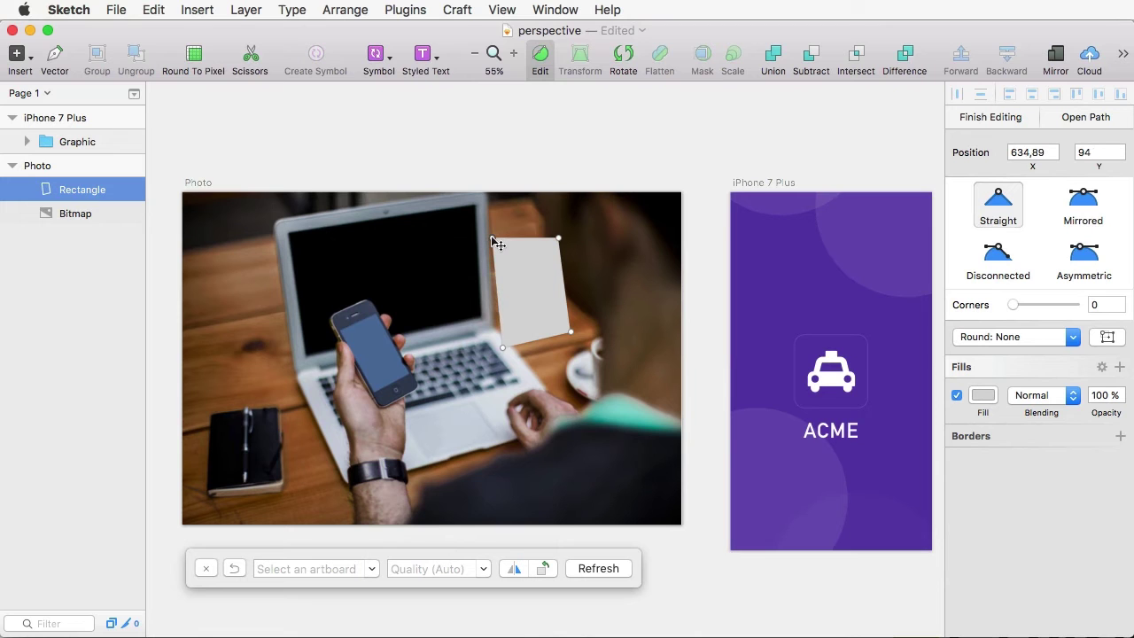
click(990, 117)
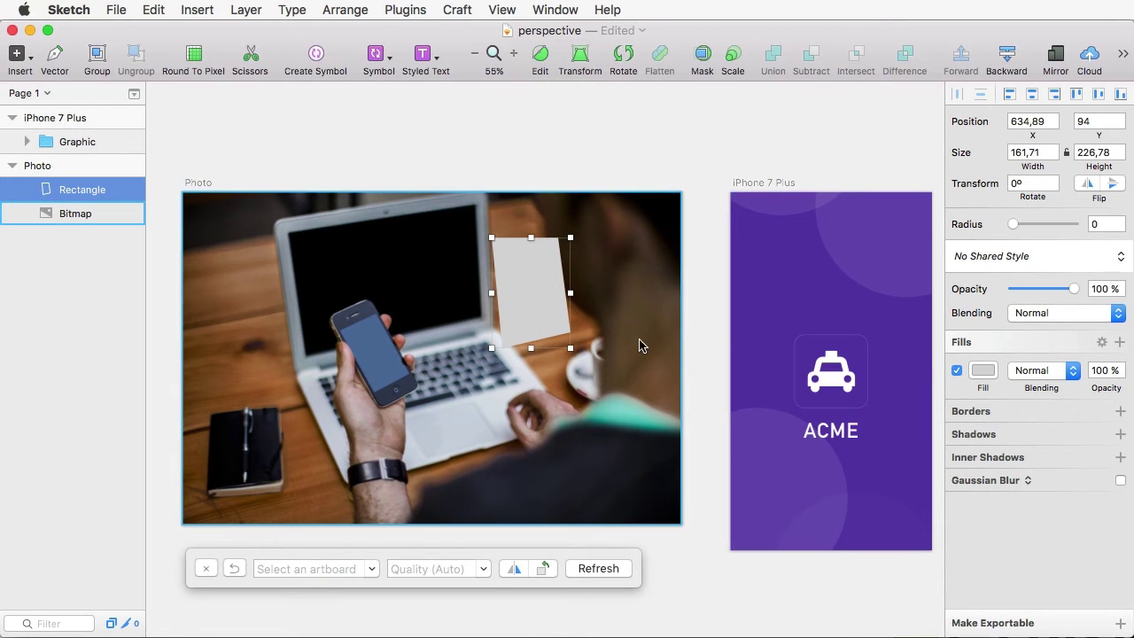
drag(516, 283, 543, 264)
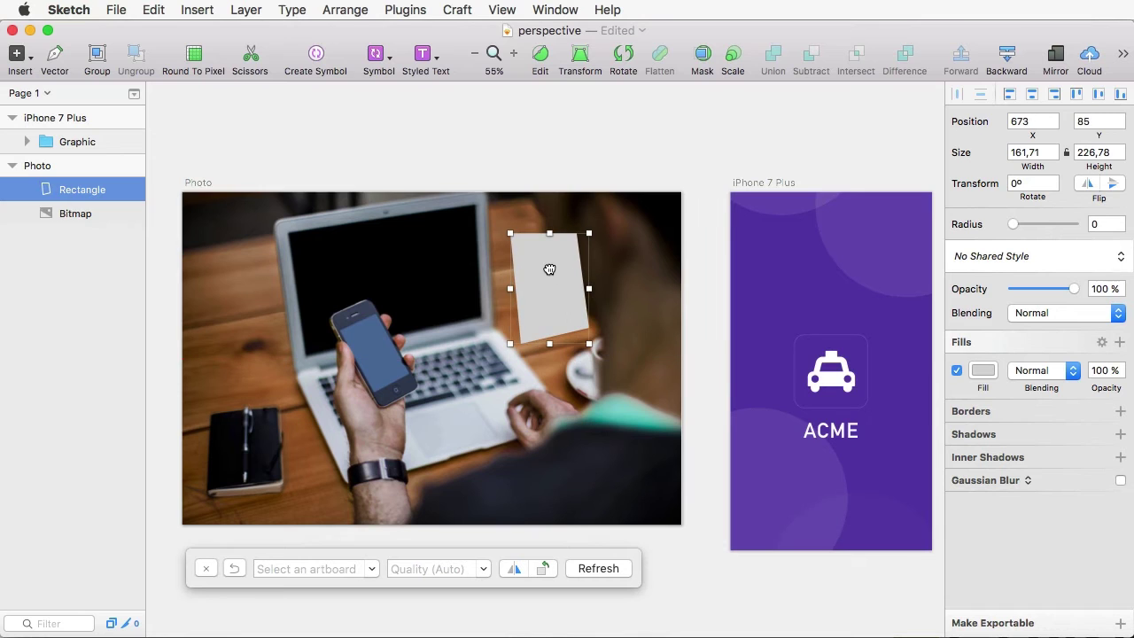
Mirror the iPhone 7 Plus artboard onto the shape, then delete this test shape
click(372, 572)
click(372, 572)
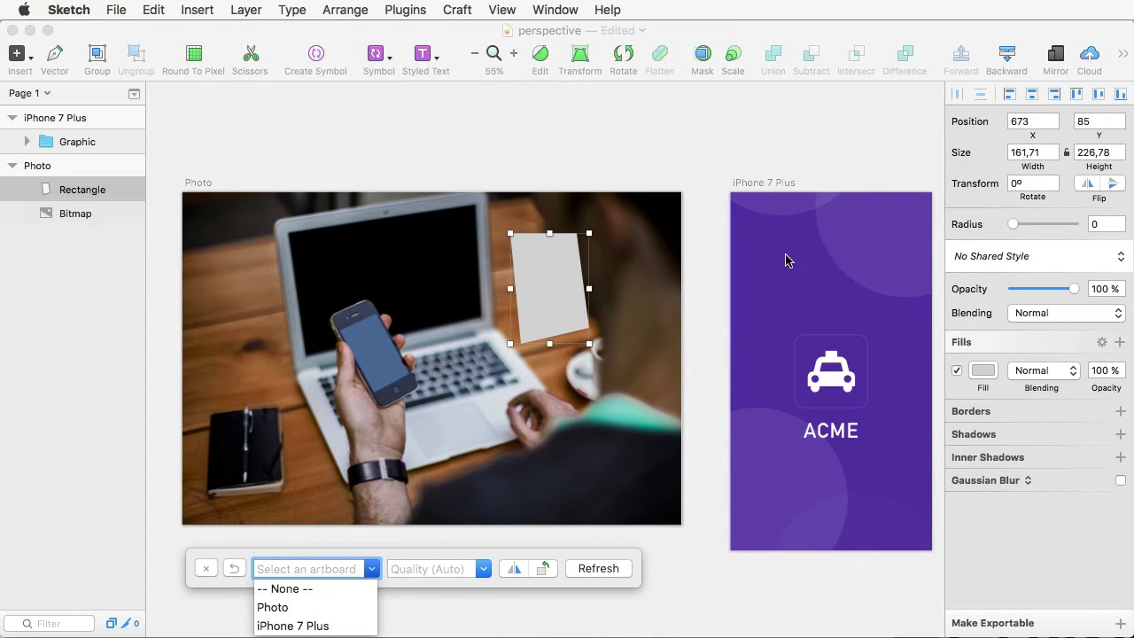
click(321, 627)
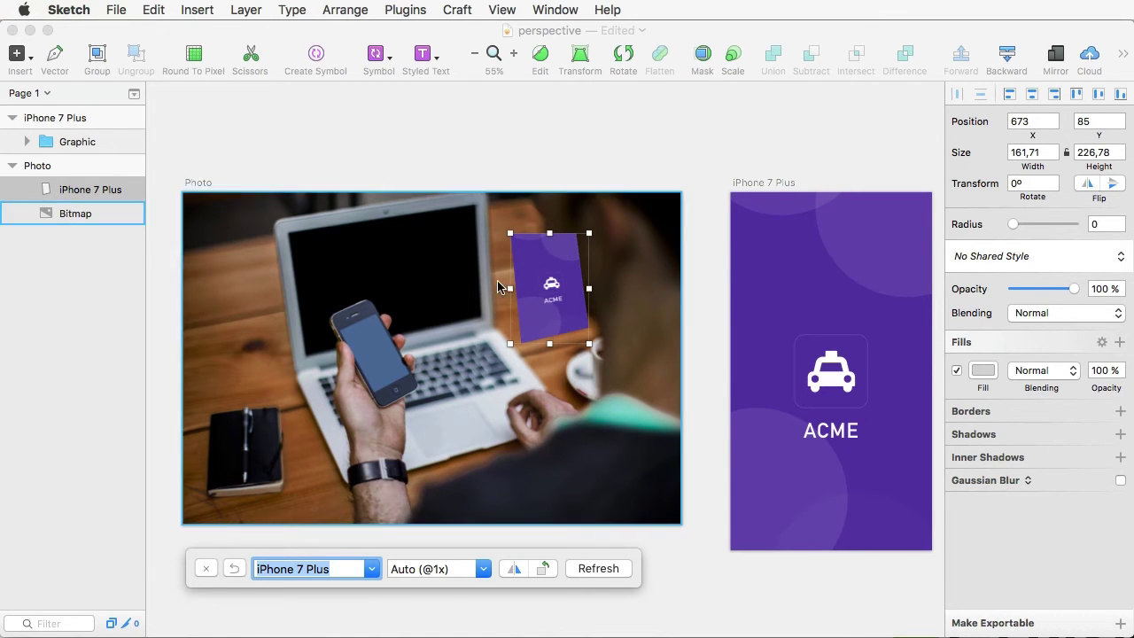
drag(542, 257, 560, 283)
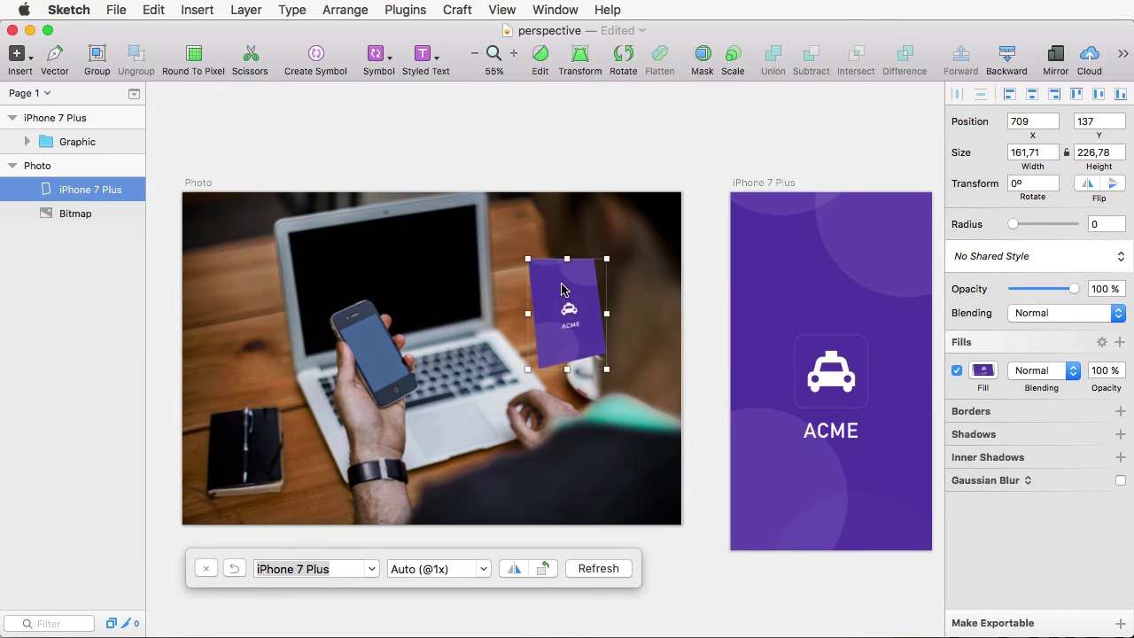
key(BackSpace)
Zoom in on the phone and place vector points at the screen's four corners
click(435, 314)
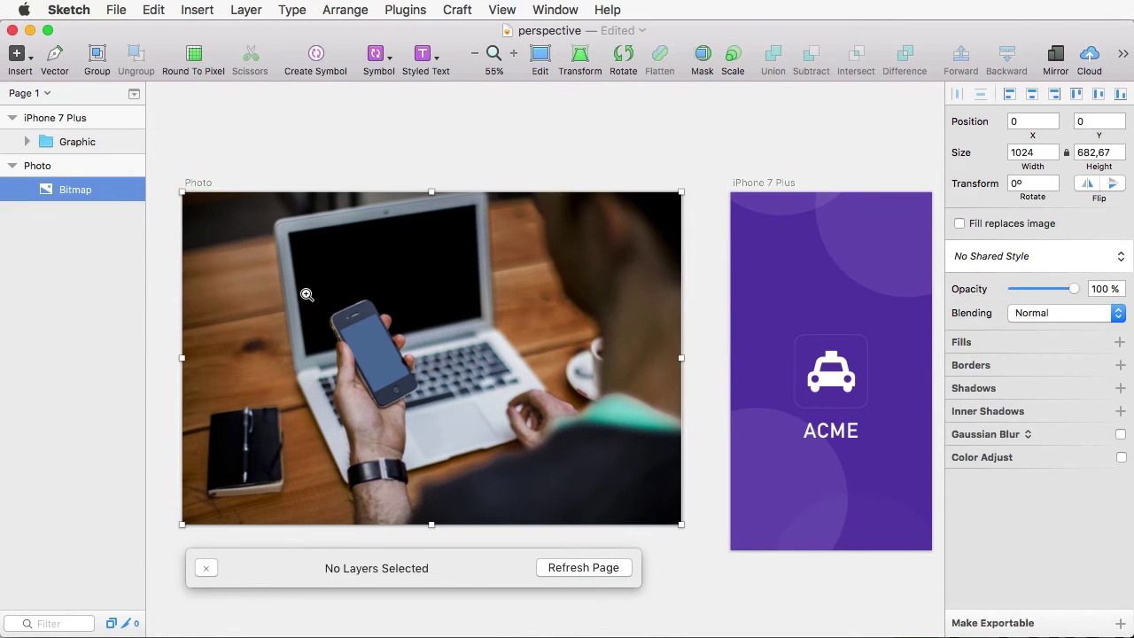
drag(306, 294, 451, 427)
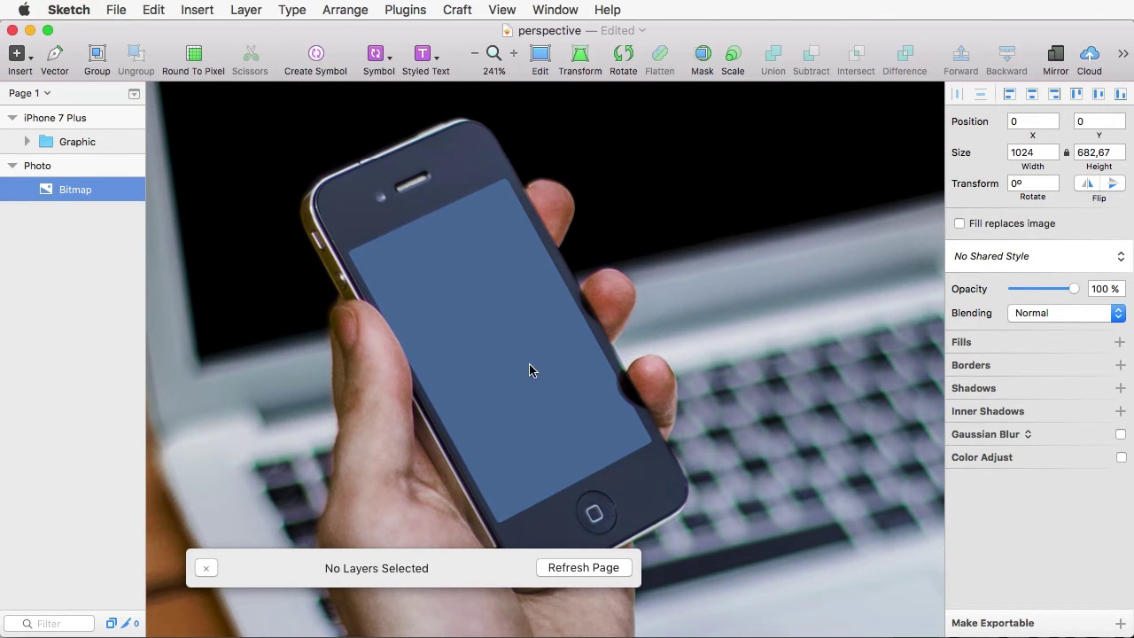
drag(532, 370, 534, 321)
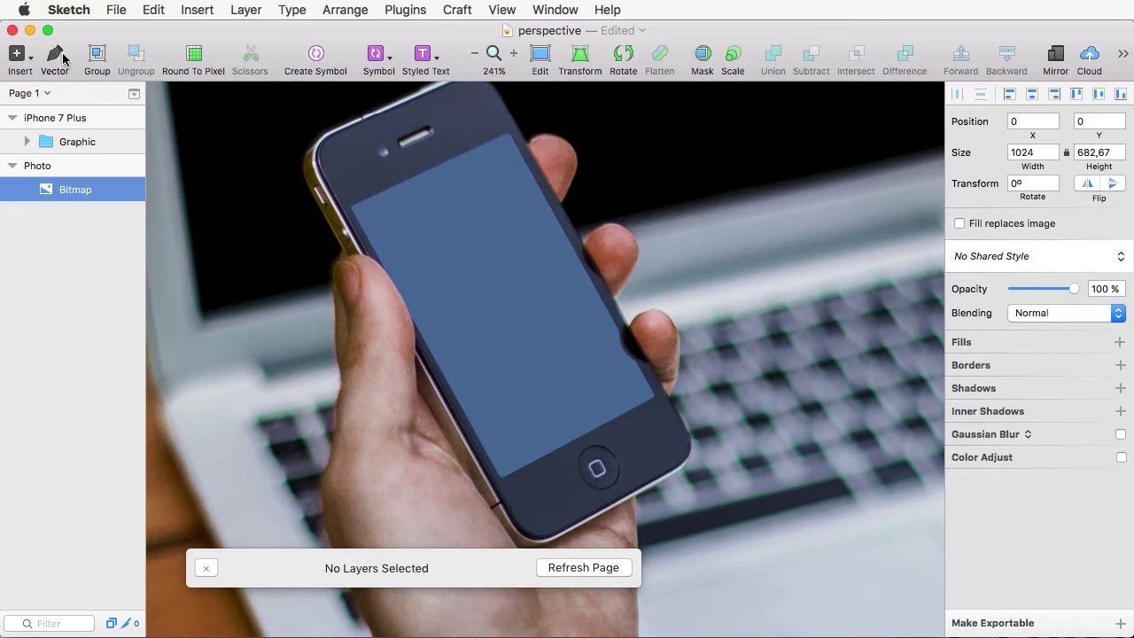
click(54, 55)
click(354, 206)
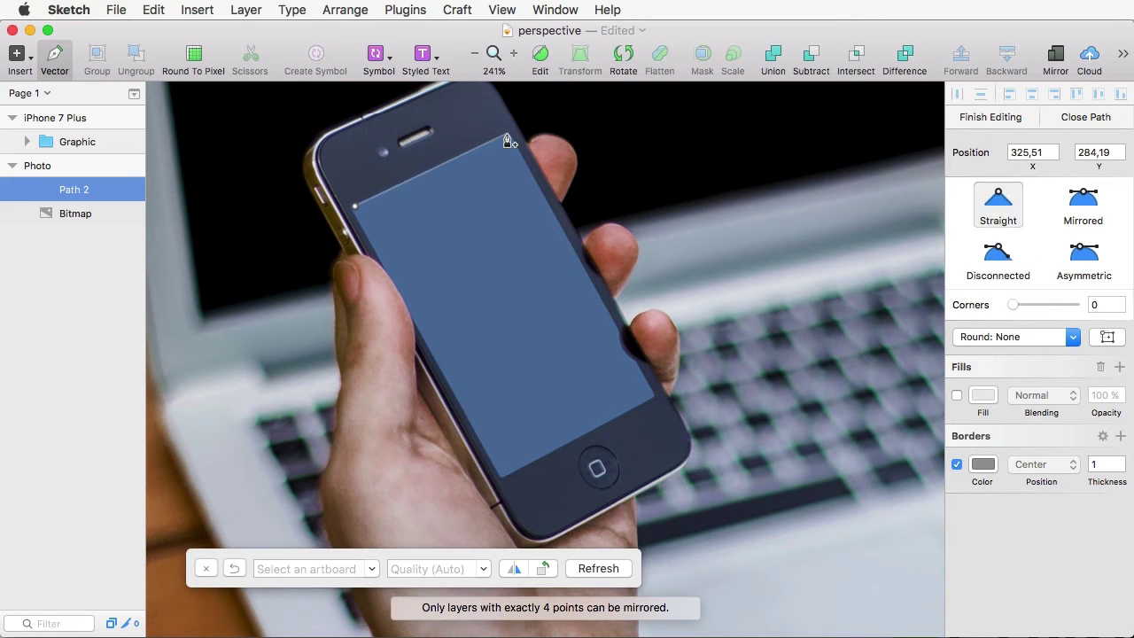
click(508, 136)
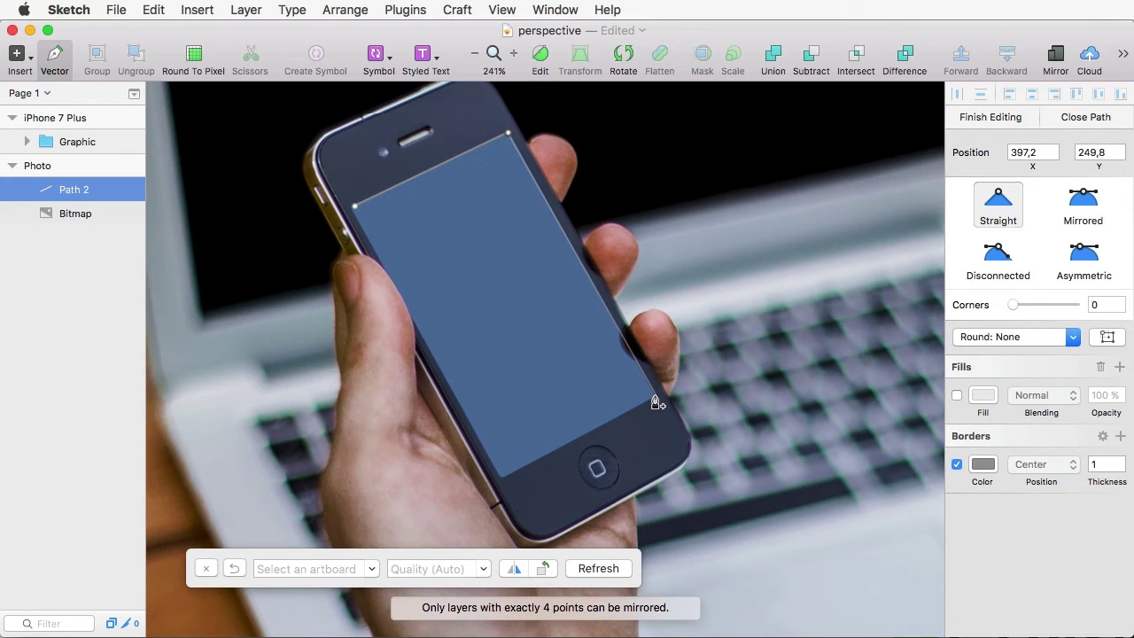
click(655, 395)
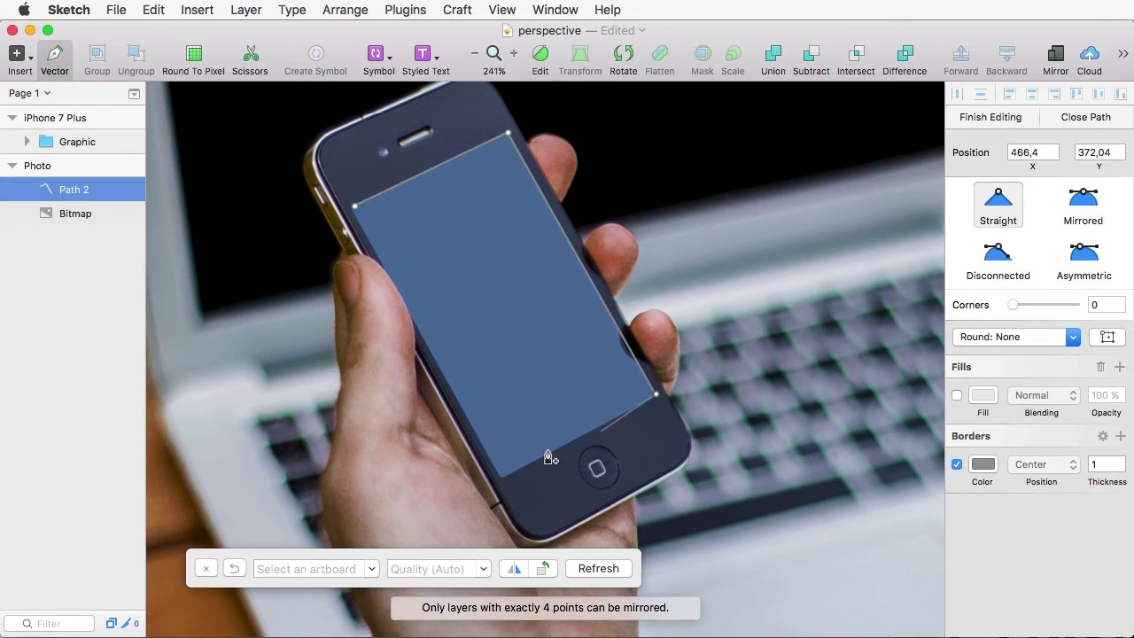
click(504, 477)
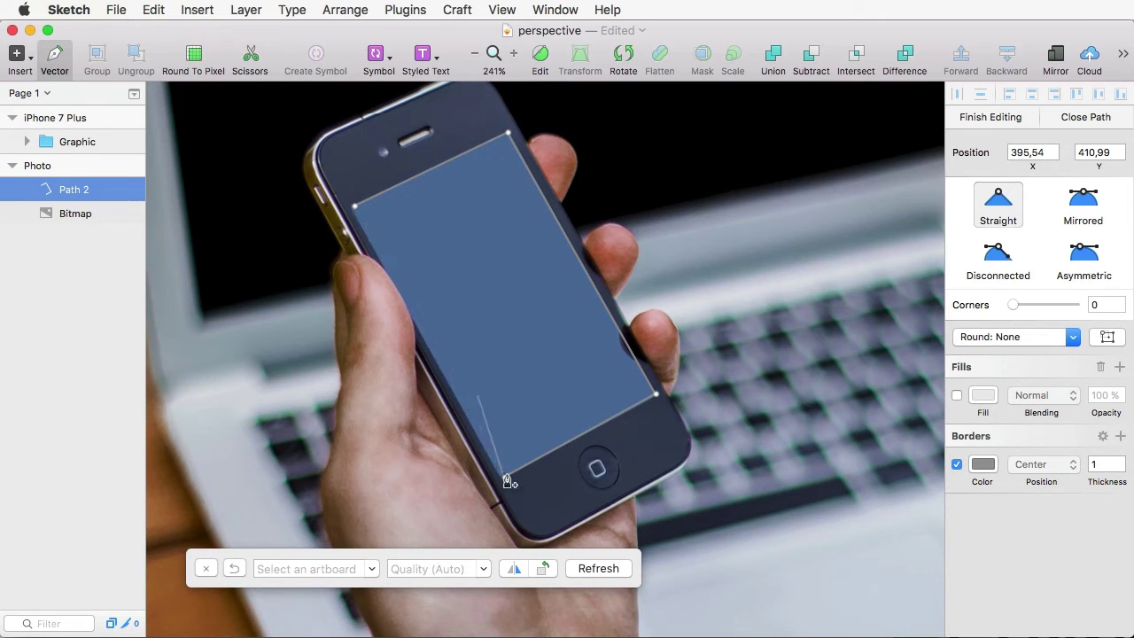
Close the four-point path around the phone's screen
key(Return)
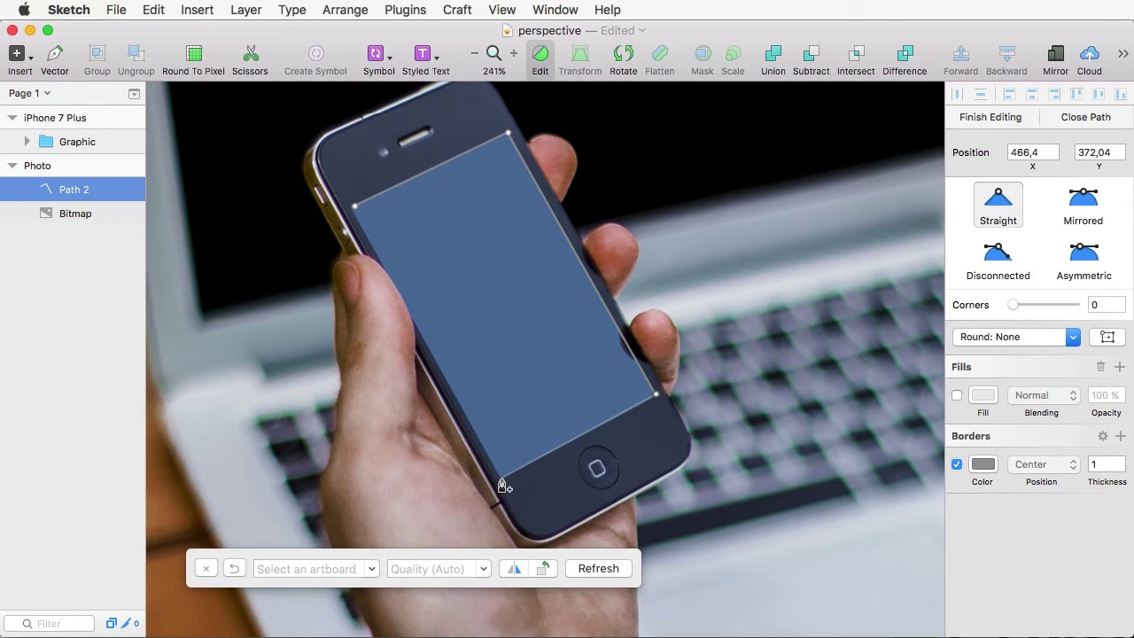
click(502, 479)
click(356, 208)
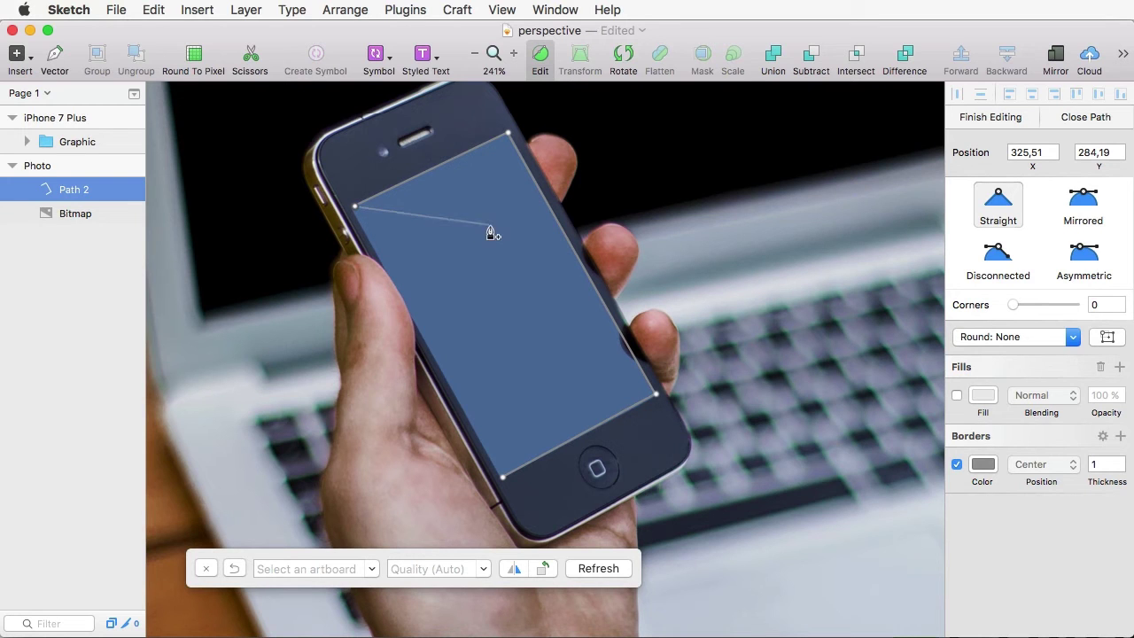
click(1081, 118)
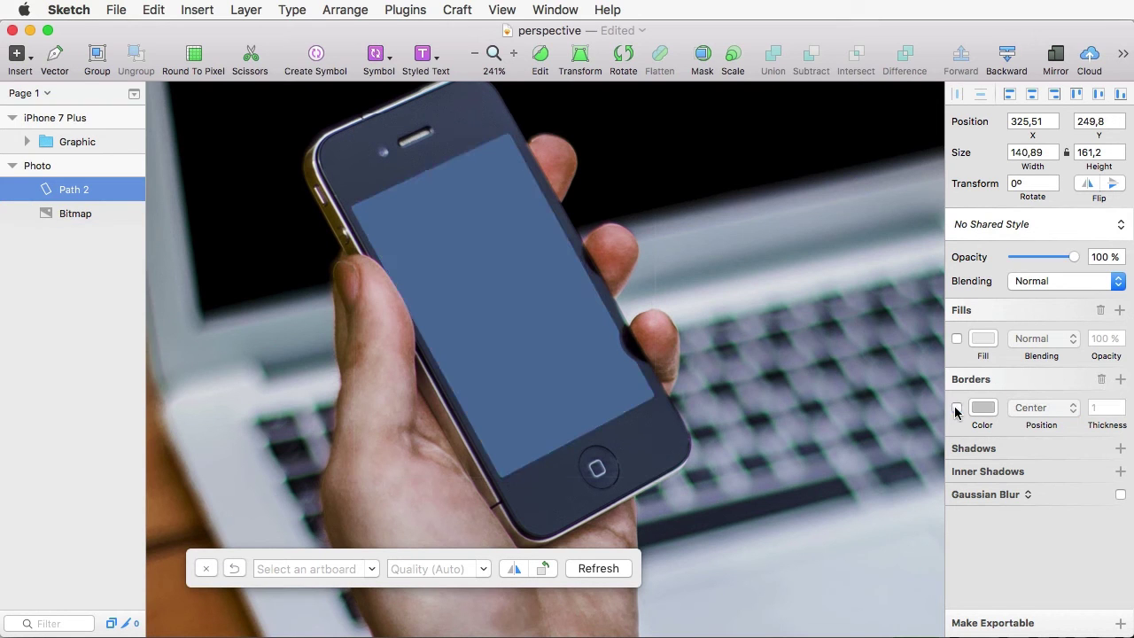
Map the iPhone 7 Plus artboard onto the traced screen path with Magic Mirror
click(371, 569)
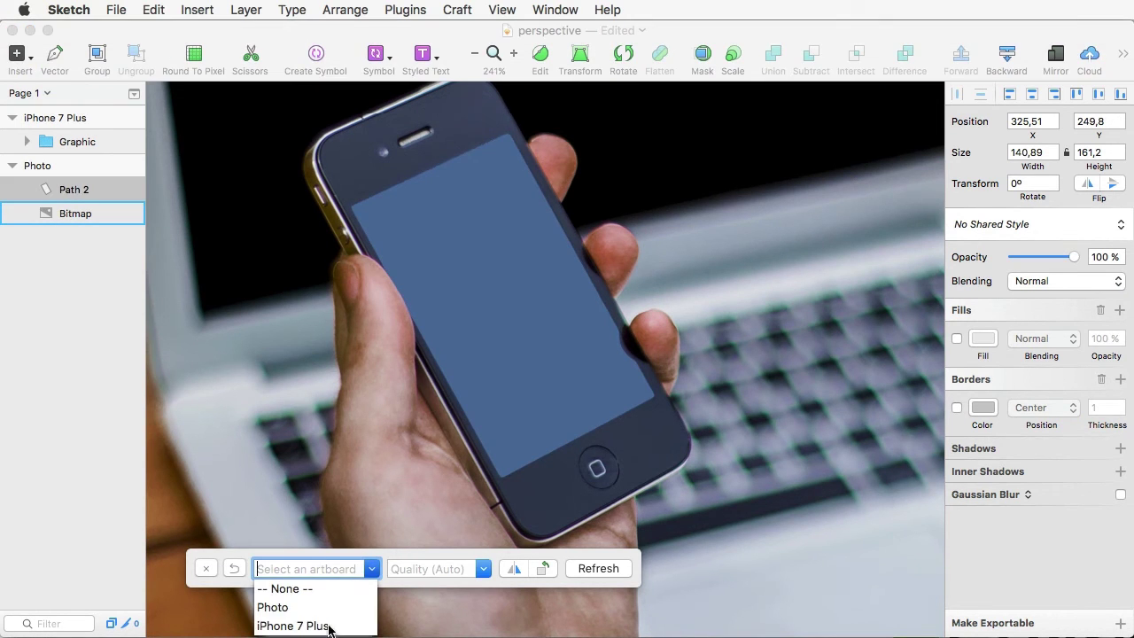
click(324, 620)
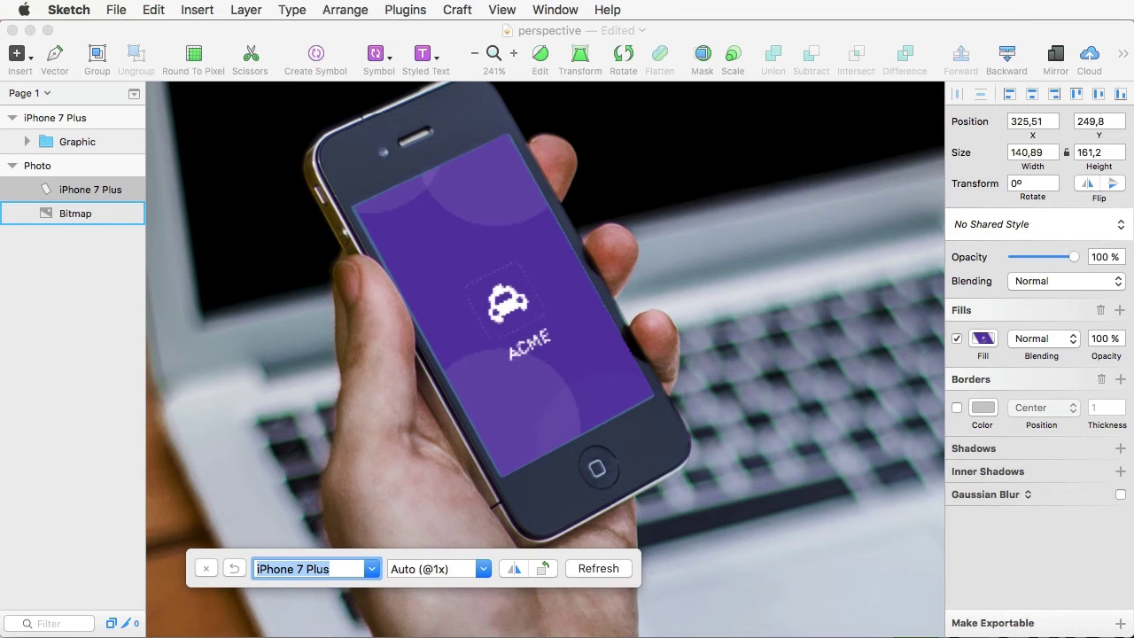
click(731, 604)
Zoom out to the whole photo, deselect everything, and save the document
key(super+1)
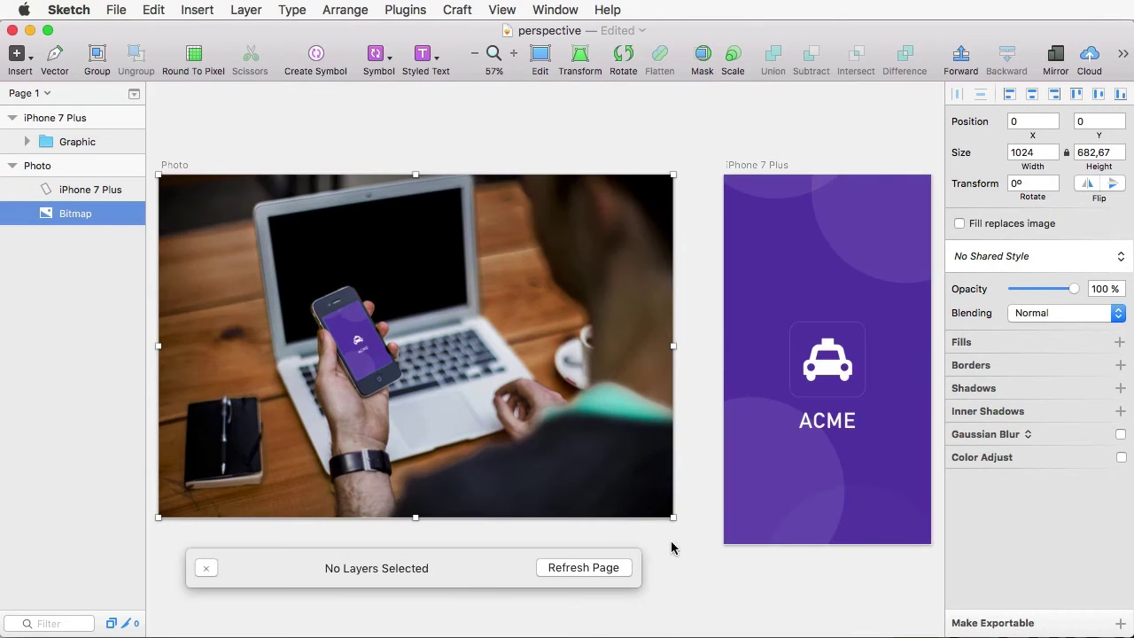
click(664, 147)
key(super+s)
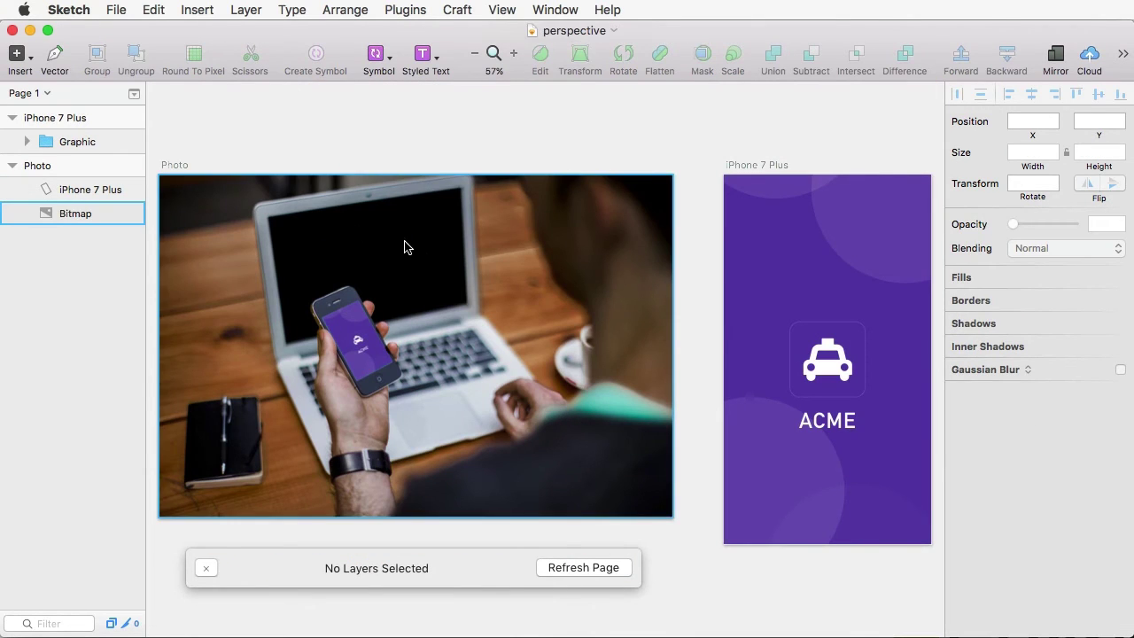
Select the mapped screen layer, refresh its Magic Mirror rendering, and zoom in on the phone
click(353, 364)
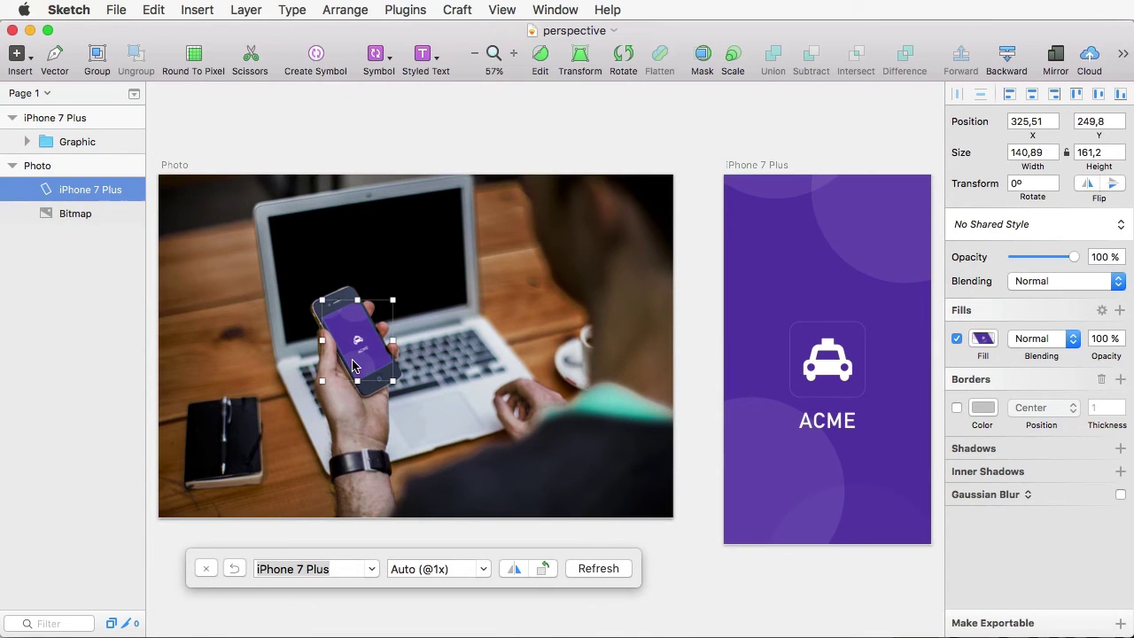
click(514, 571)
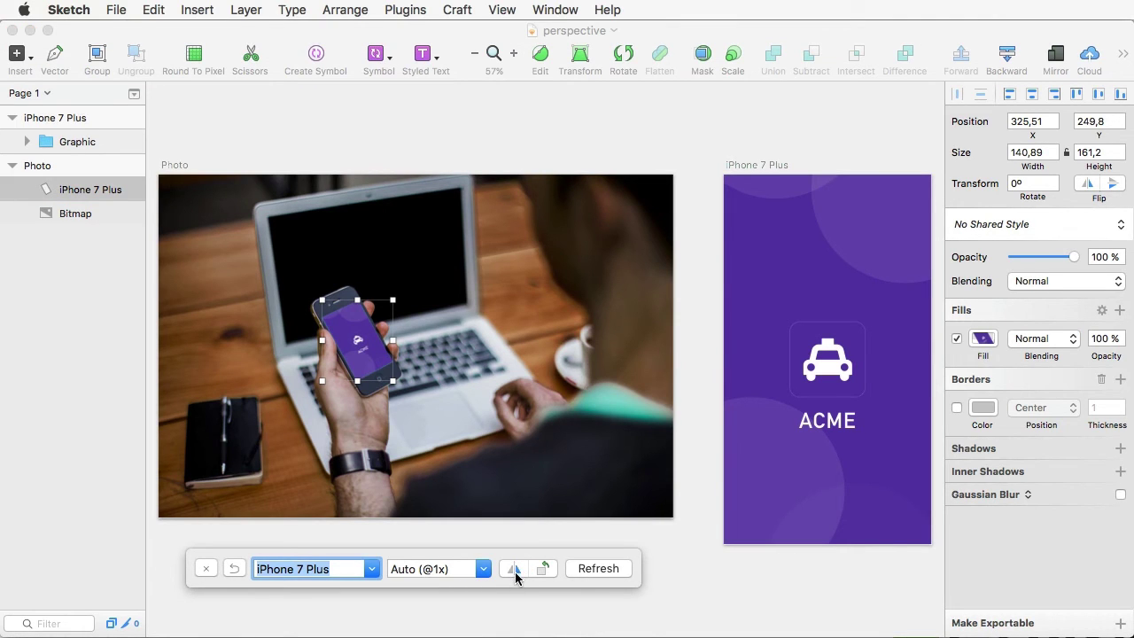
click(515, 571)
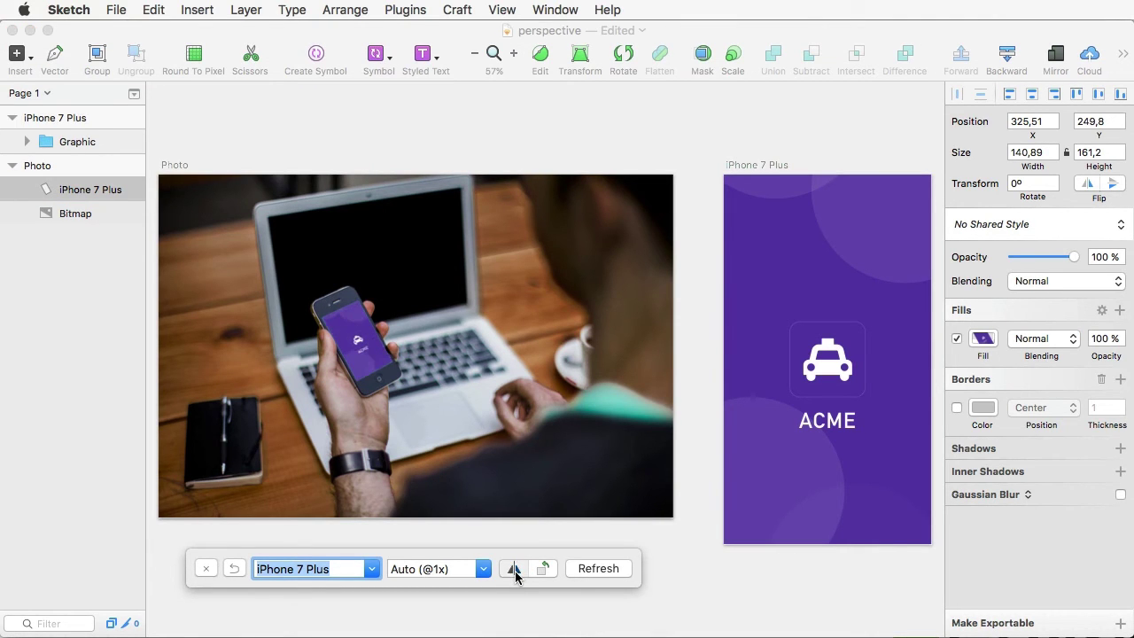
text(zig-zag)
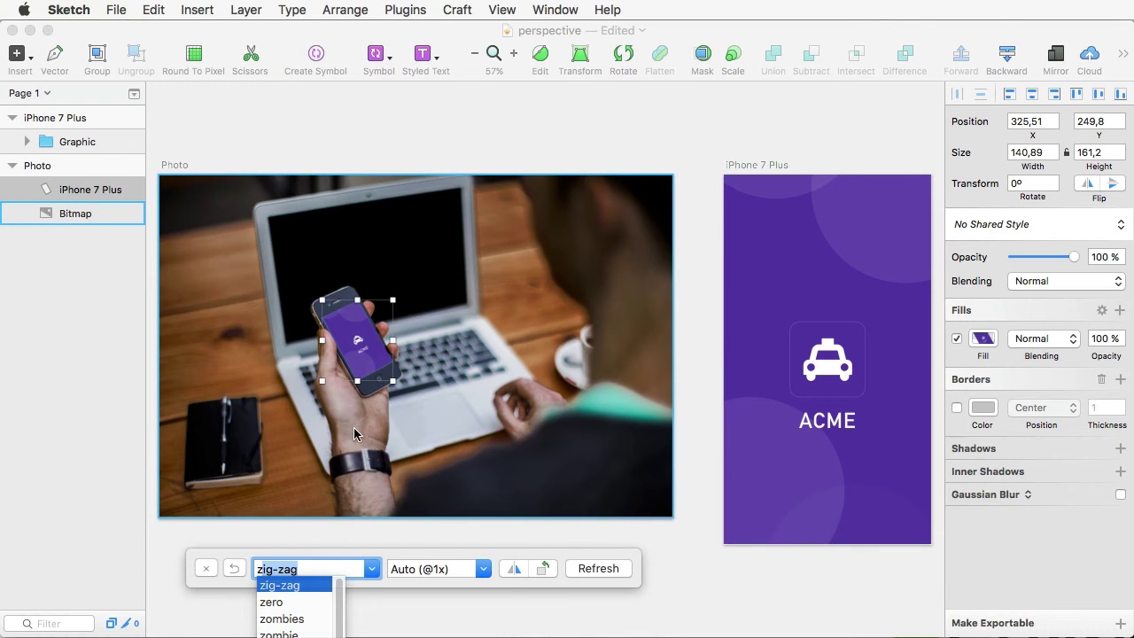
click(425, 461)
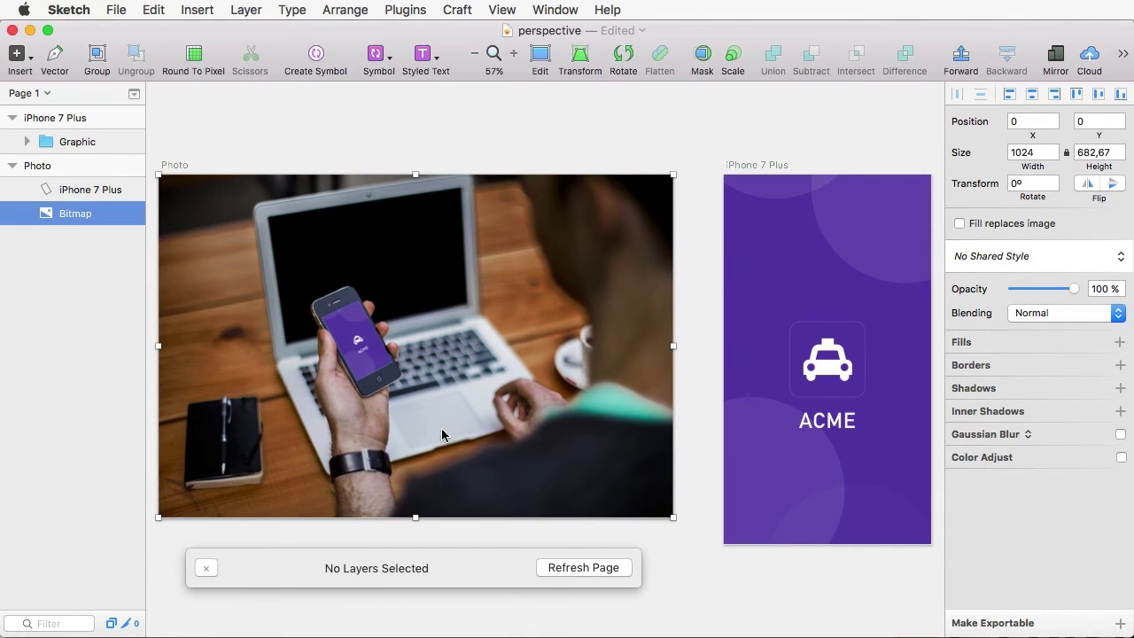
drag(316, 314, 393, 423)
key(Tab)
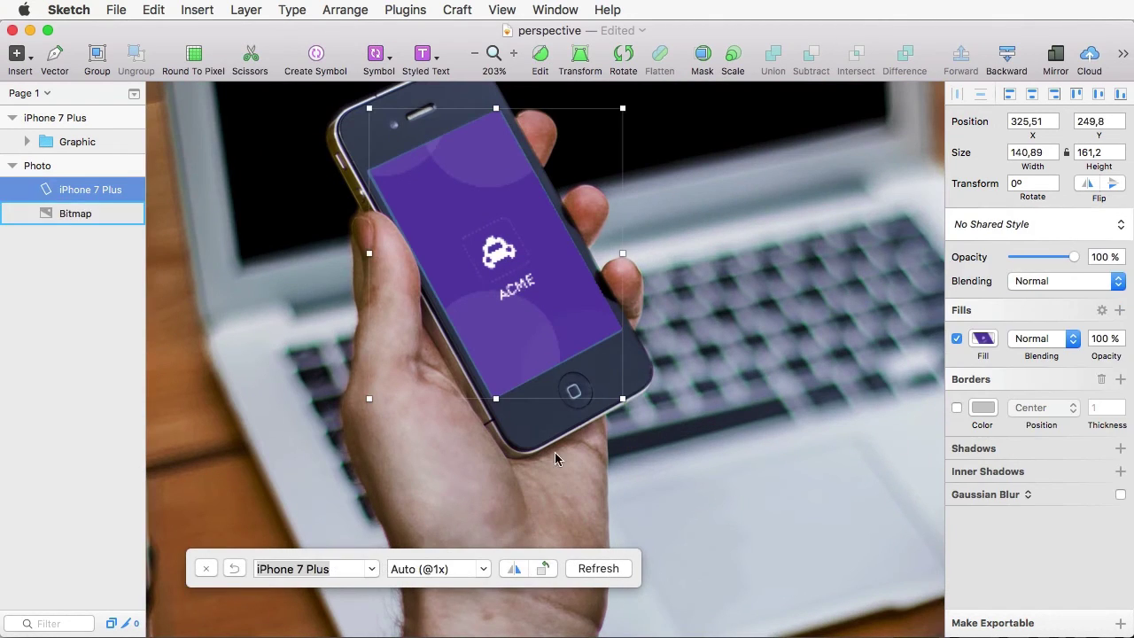
Flip the ACME screen, rotate it four quarter turns, then flip it back to read correctly
click(520, 576)
click(520, 574)
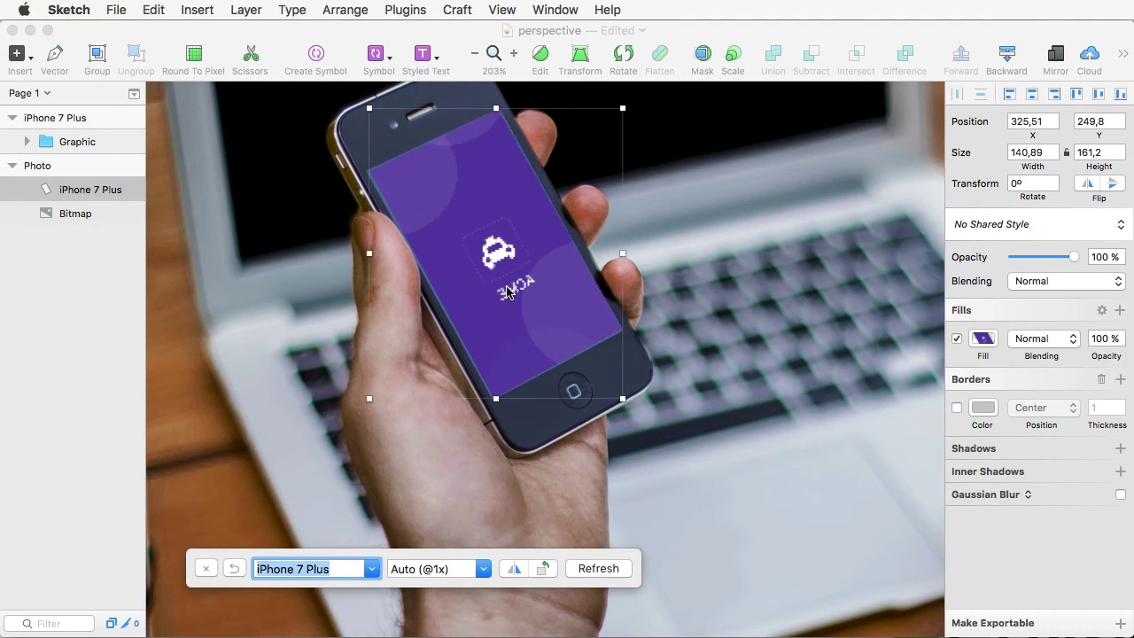
click(546, 571)
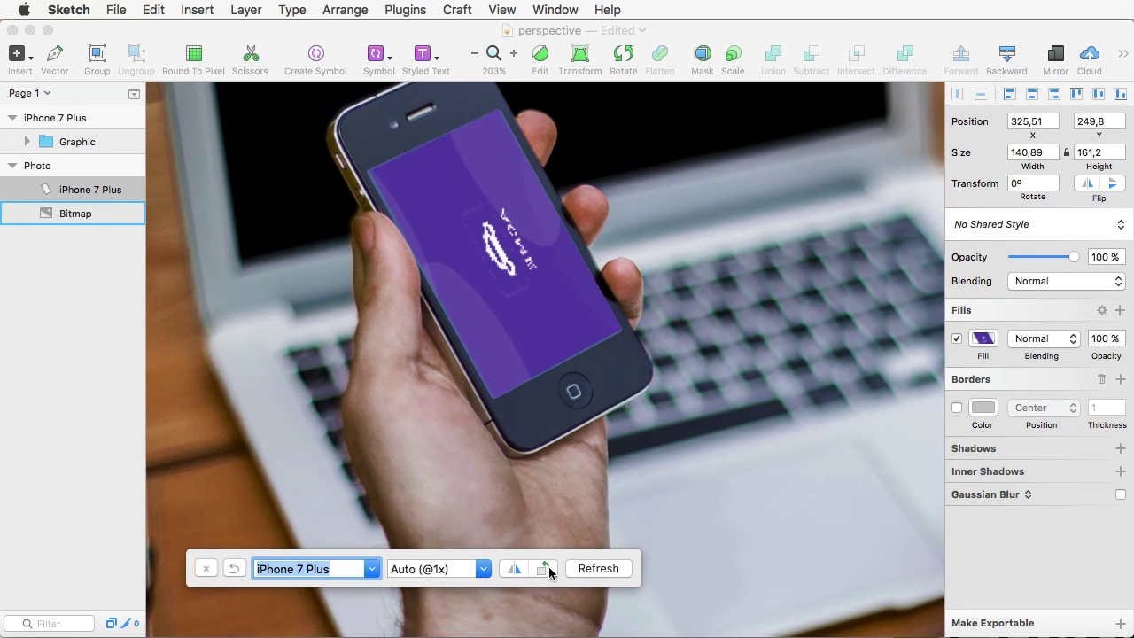
click(547, 570)
click(546, 570)
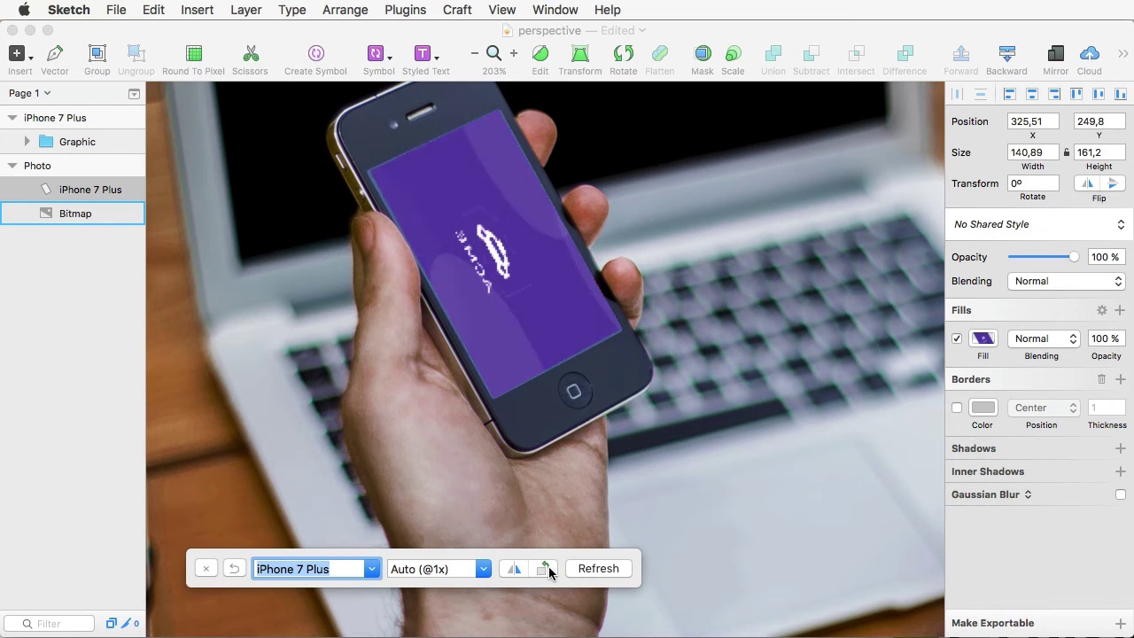
click(546, 570)
click(514, 572)
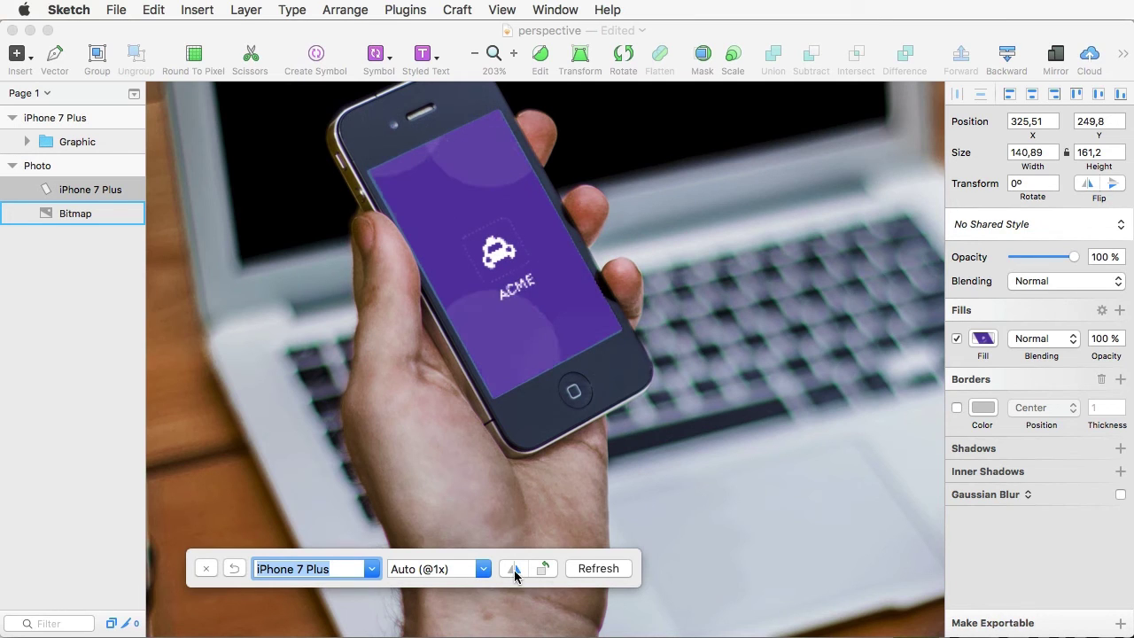
click(486, 572)
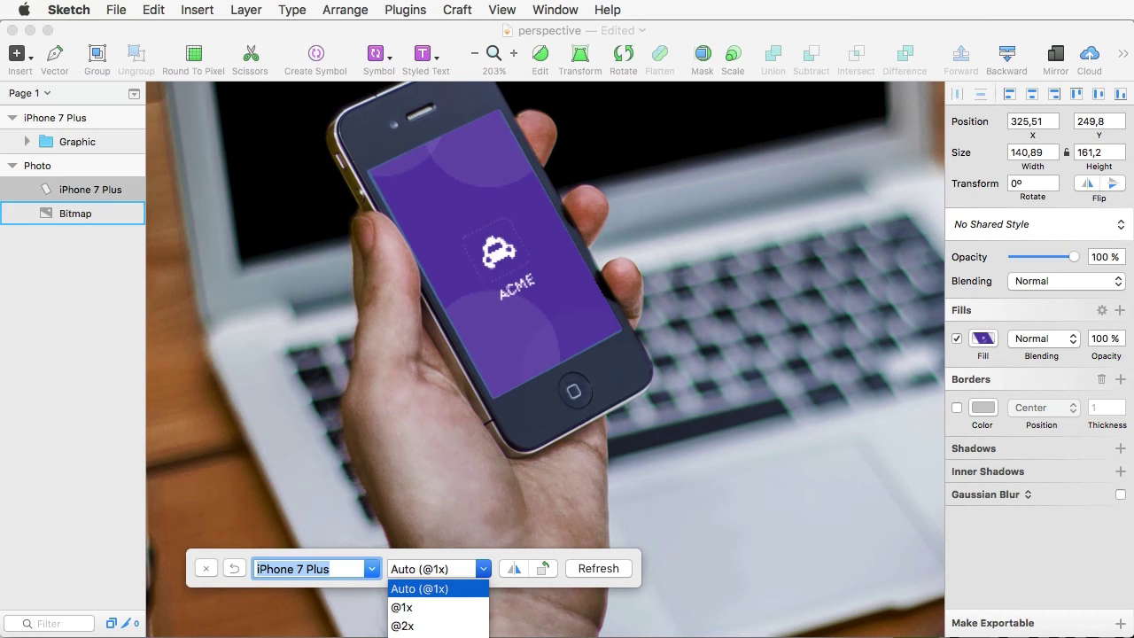
click(497, 559)
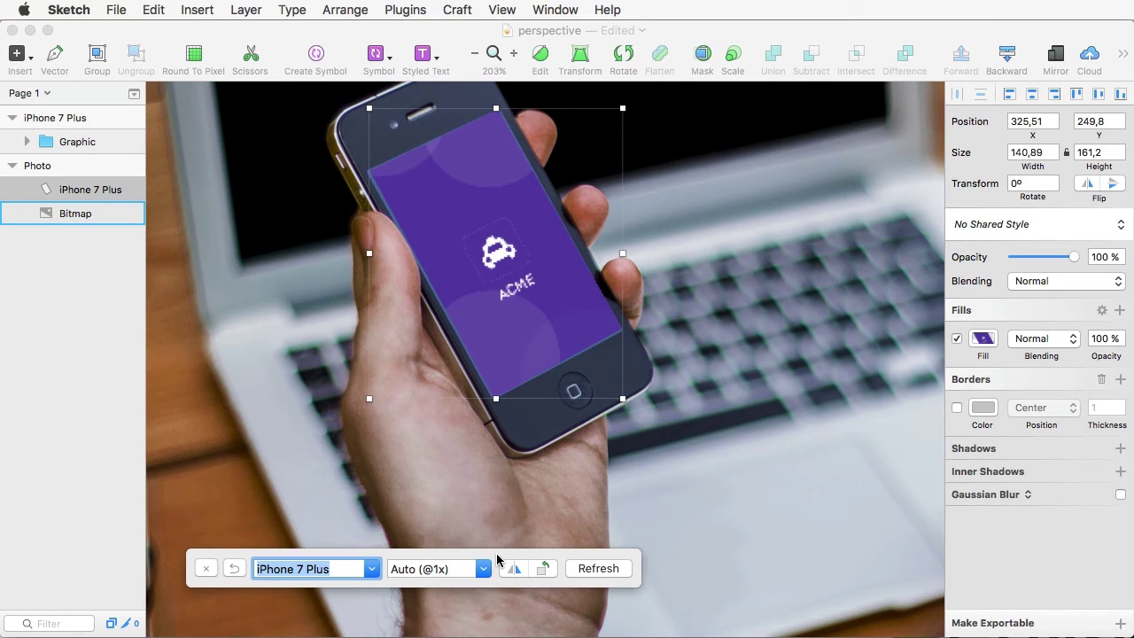
click(235, 569)
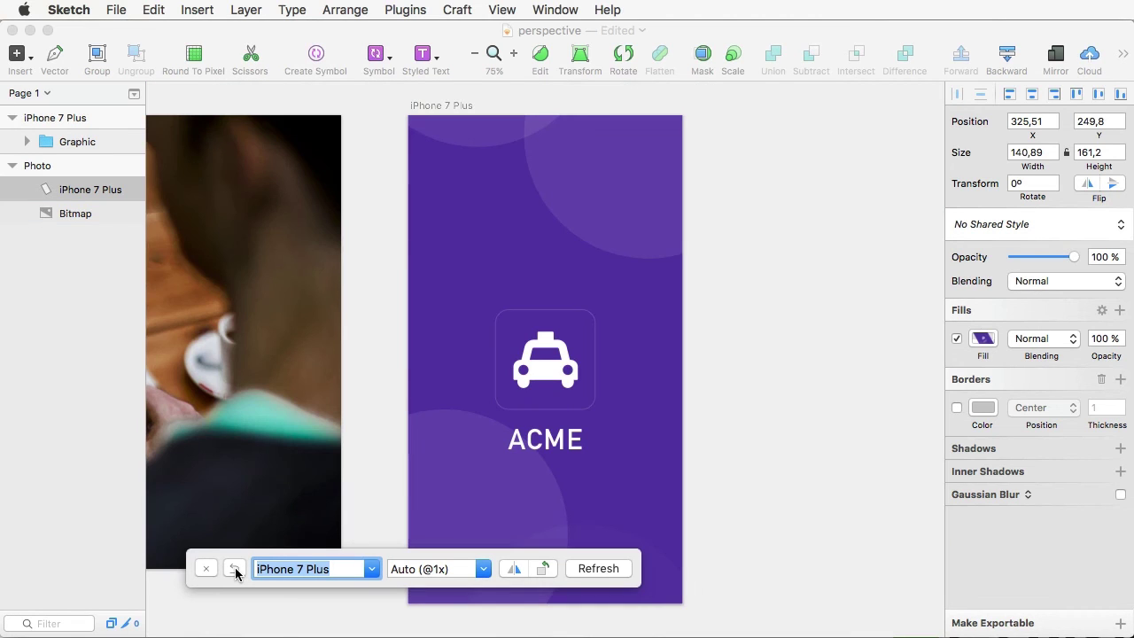
Close the Magic Mirror panel and fit both the Photo and iPhone 7 Plus artboards in view
click(430, 106)
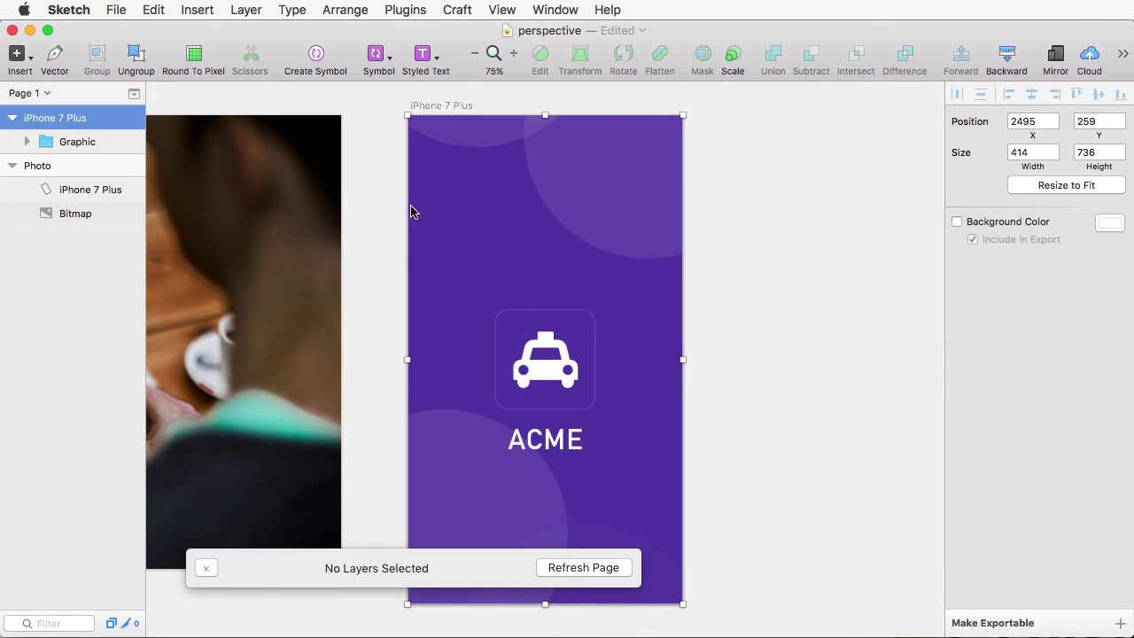
click(207, 570)
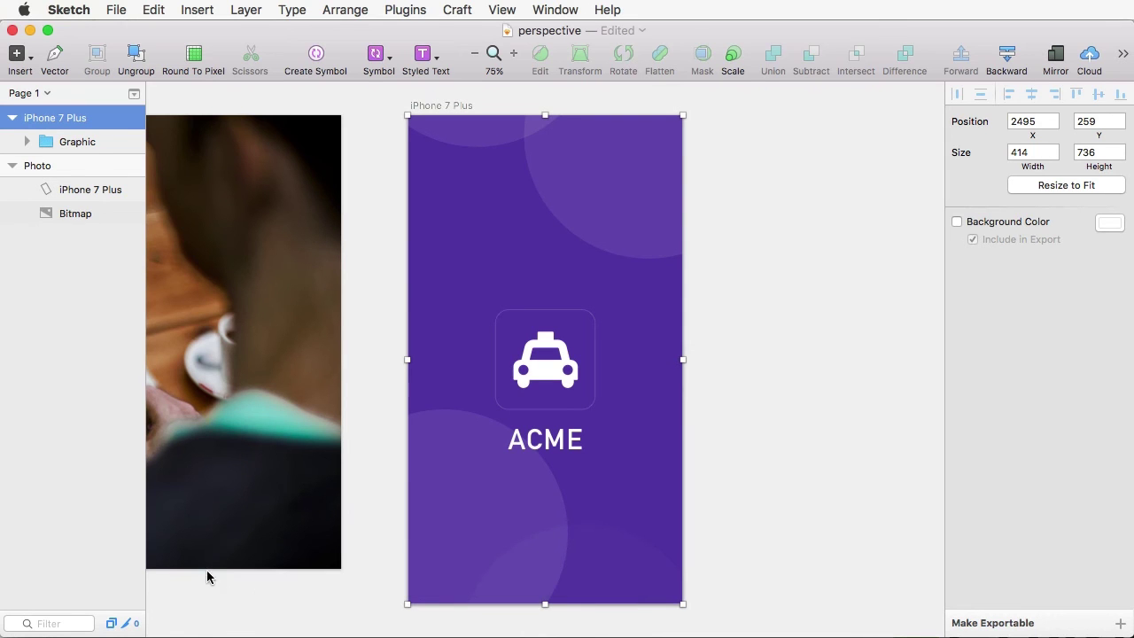
click(746, 331)
key(super+1)
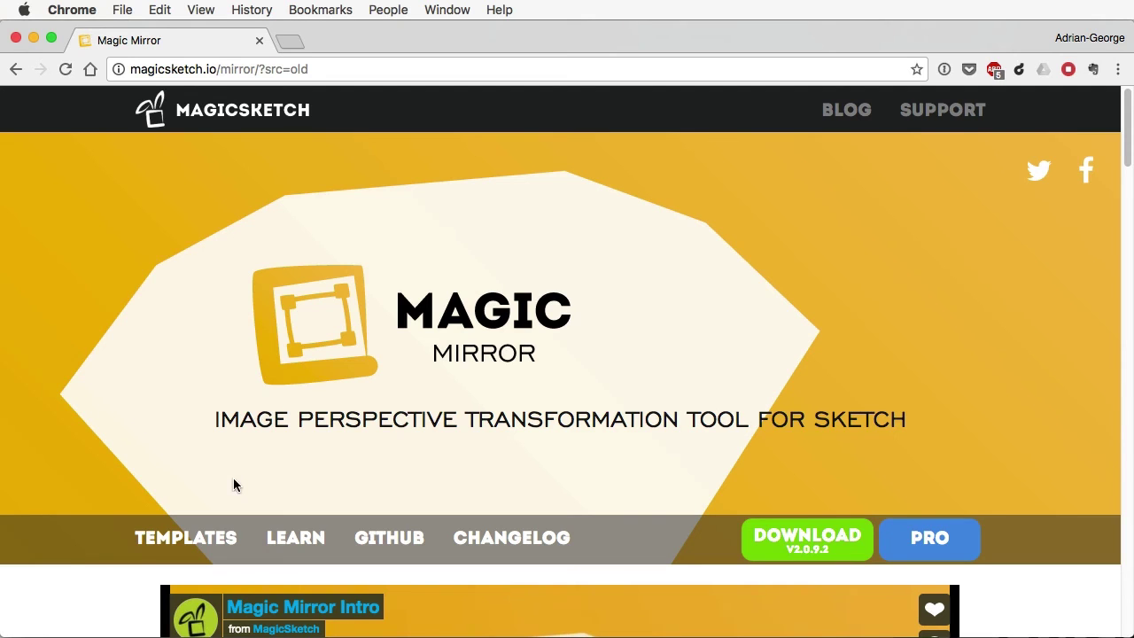
Browse the Magic Mirror Templates page and preview the free Device and Wood template set
click(203, 538)
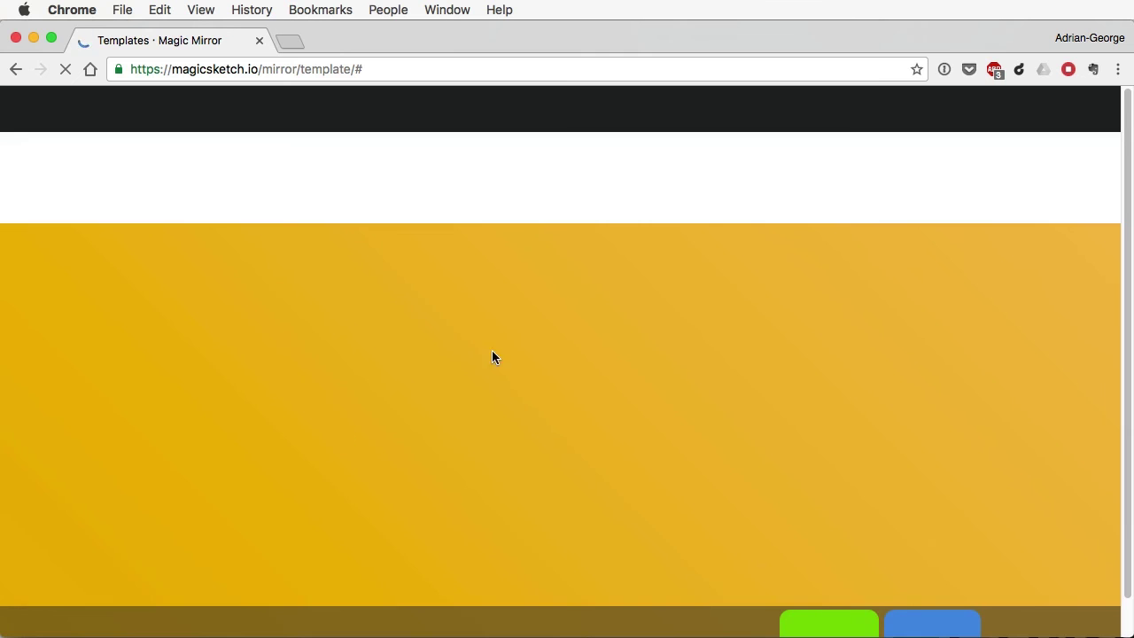
scroll(620, 341, down, 5)
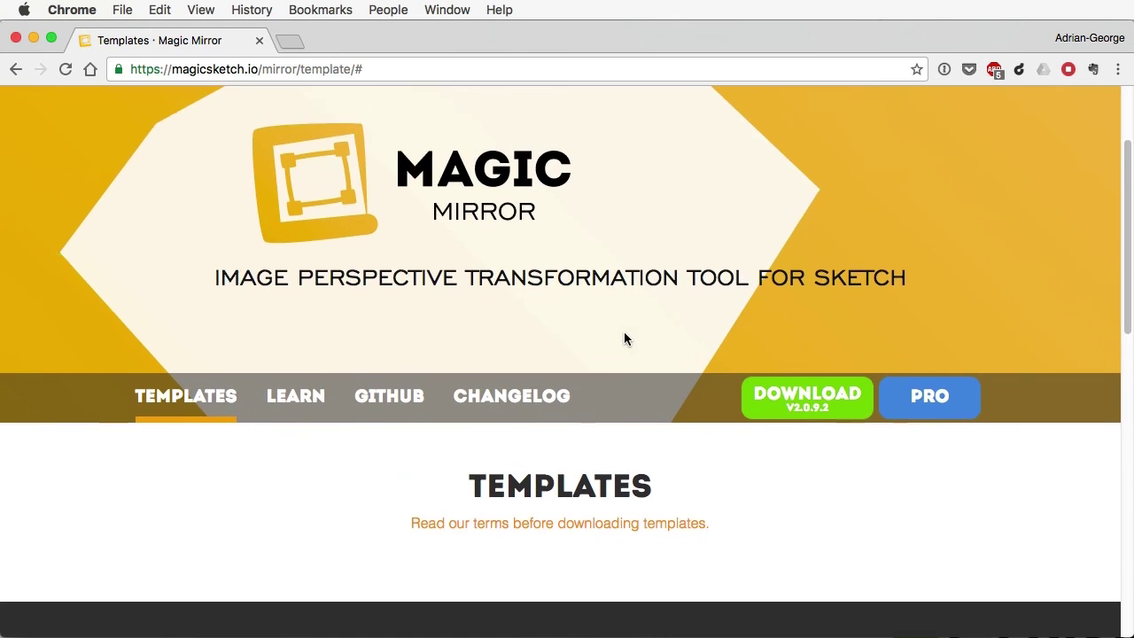
scroll(624, 337, down, 2)
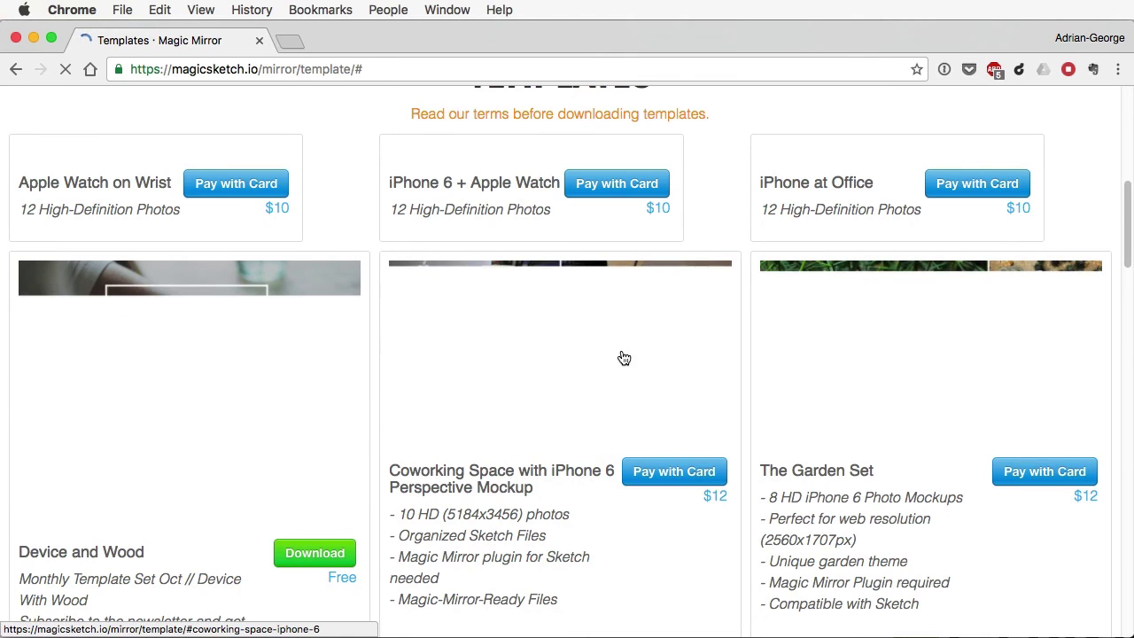
scroll(625, 407, down, 4)
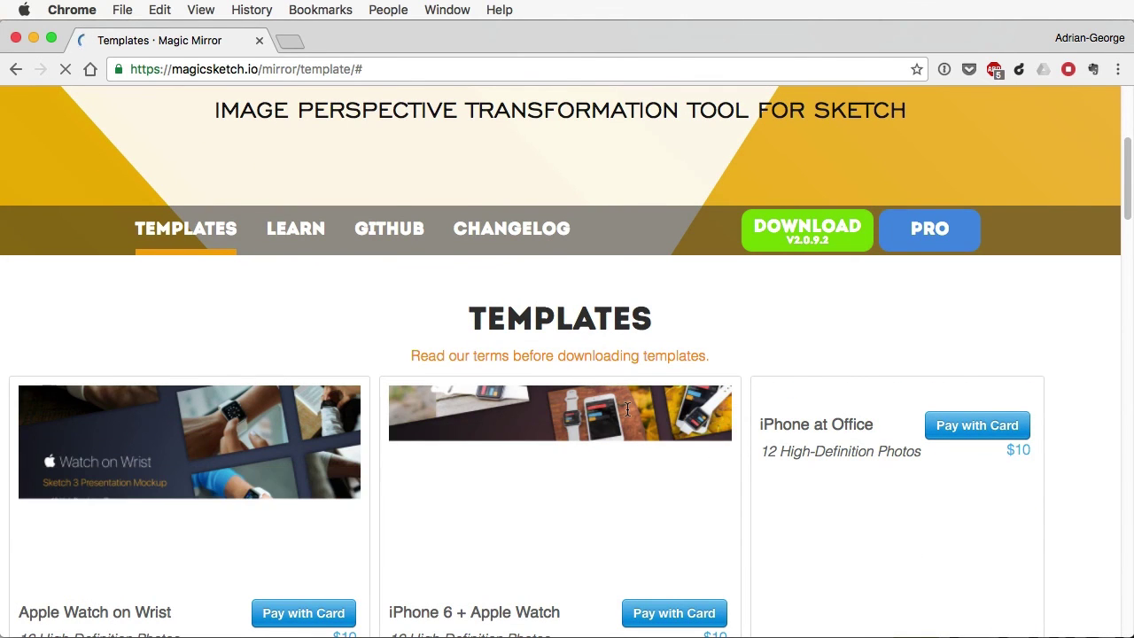
scroll(608, 415, down, 1)
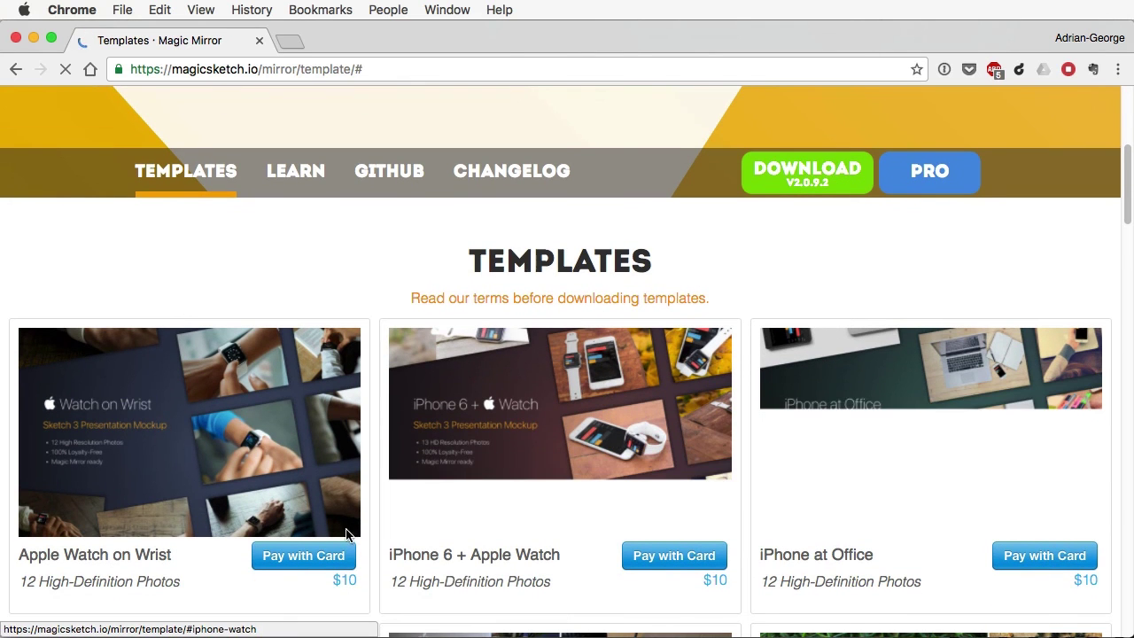
scroll(664, 397, down, 10)
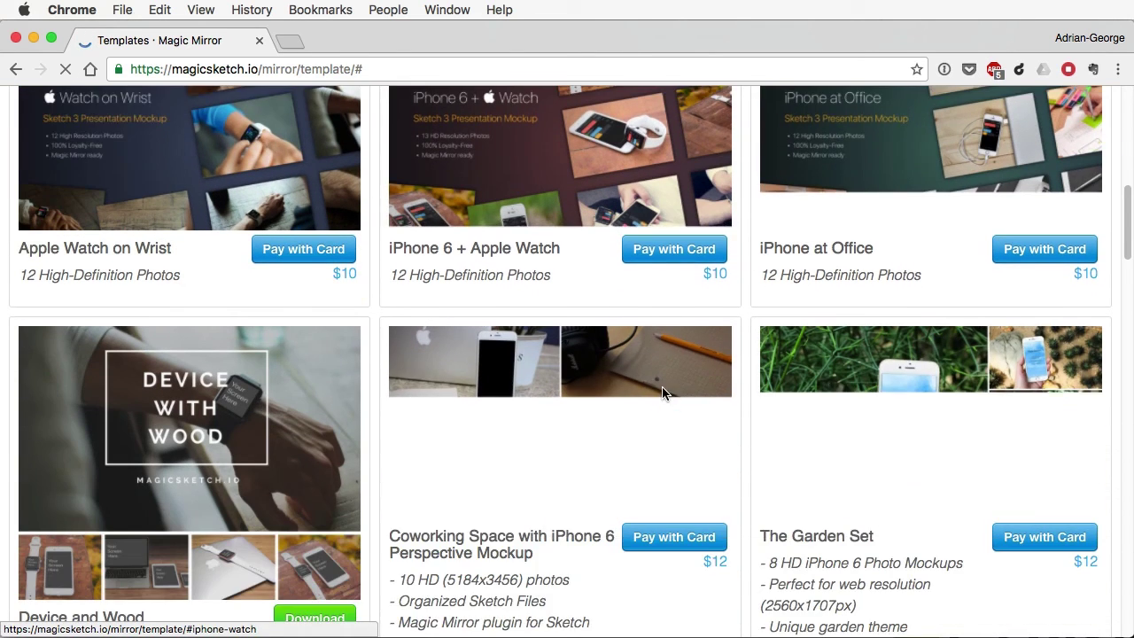
scroll(549, 403, up, 1)
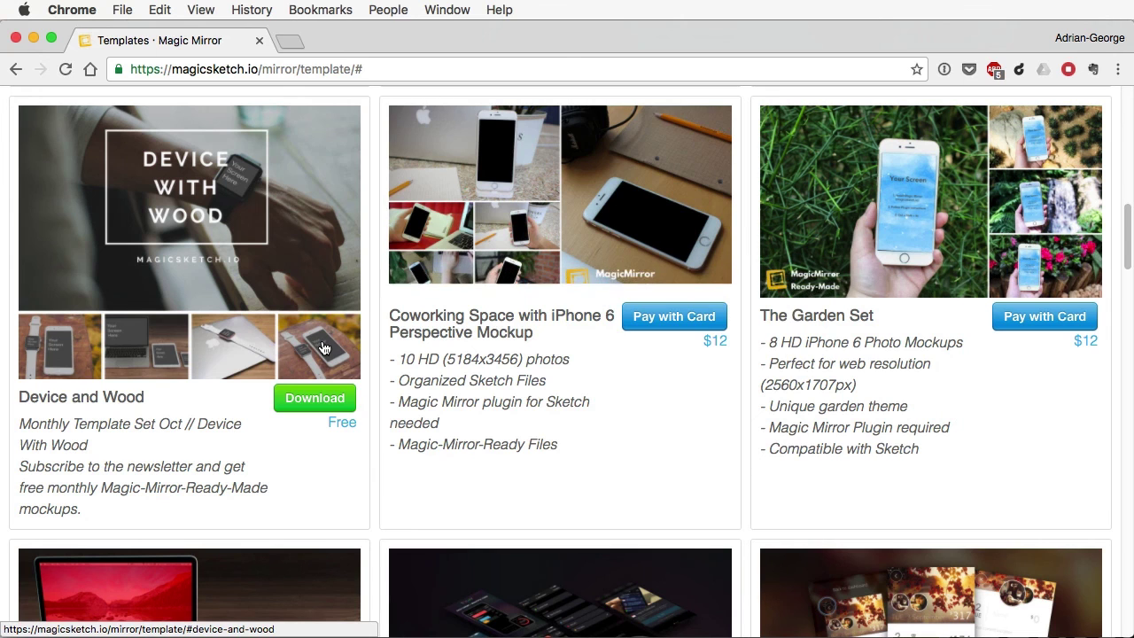
click(319, 388)
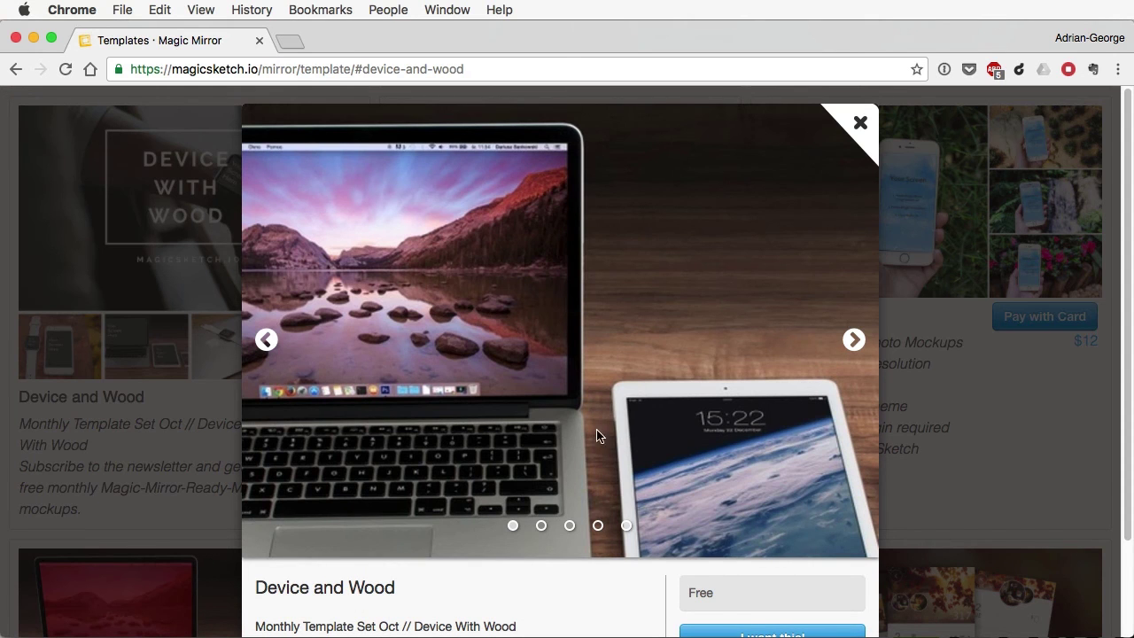
Cycle through all five Device and Wood preview photos, return to the first, and close the preview
click(546, 528)
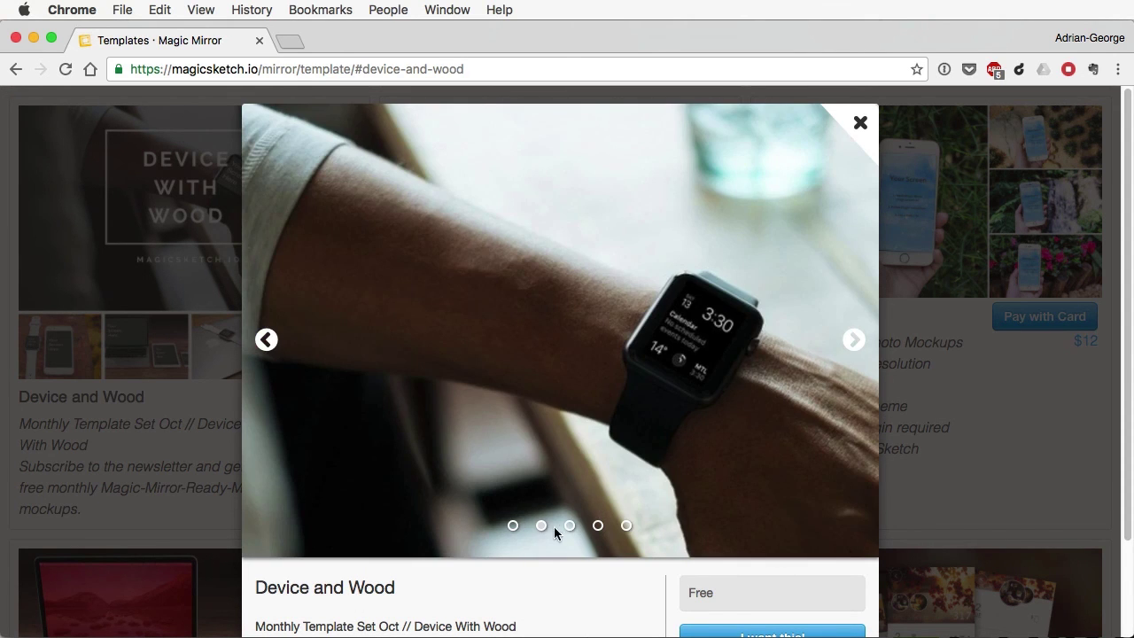
click(570, 528)
click(599, 528)
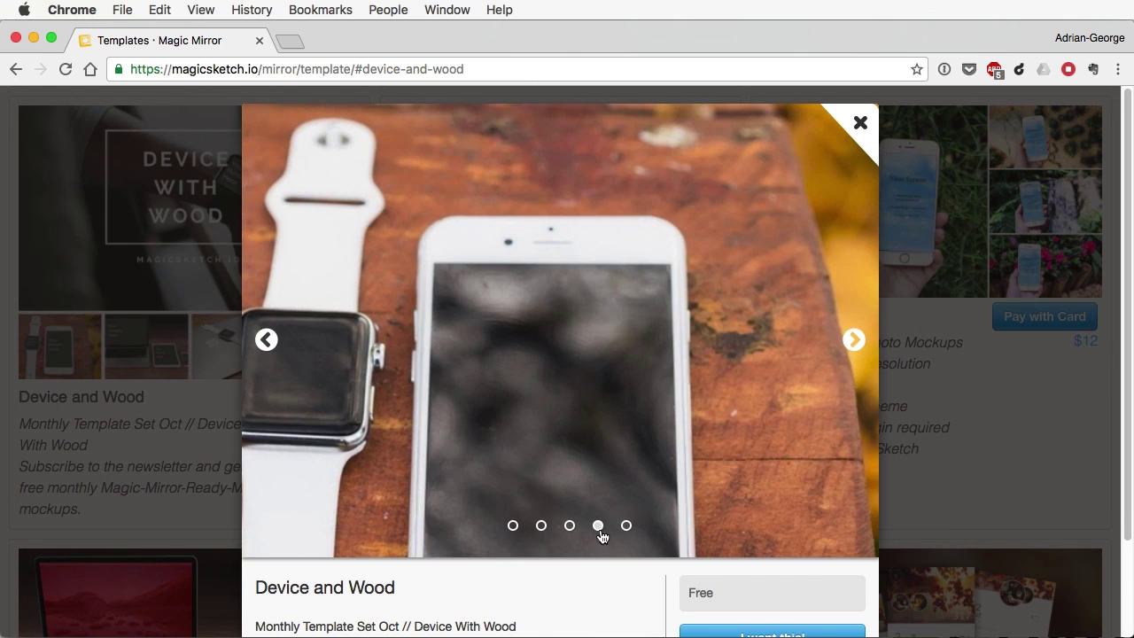
click(626, 528)
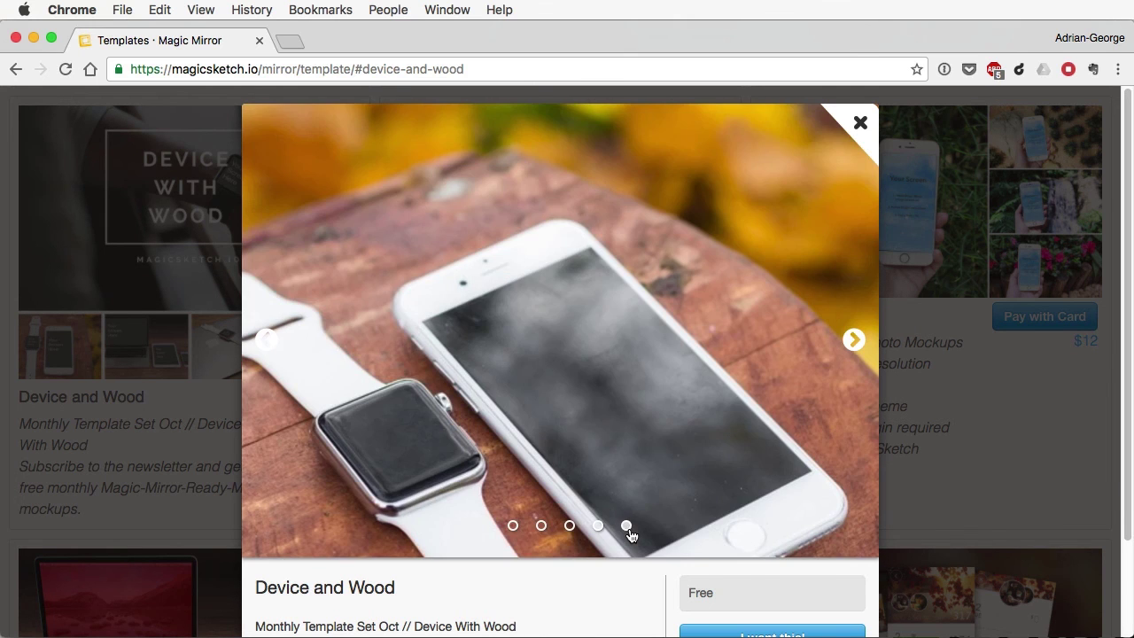
click(513, 528)
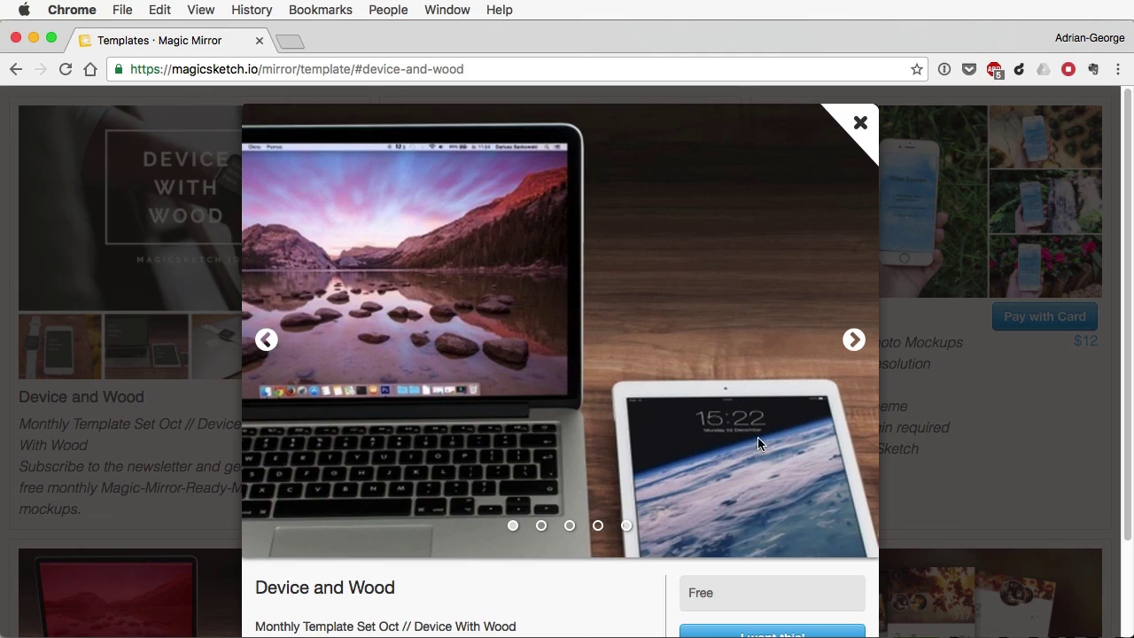
click(859, 122)
Scroll past the Wooden Desk row to the iPhone 6 Fingertip, iPhone 6 and 6s, and iPhone 6s Compilation templates
scroll(457, 422, down, 5)
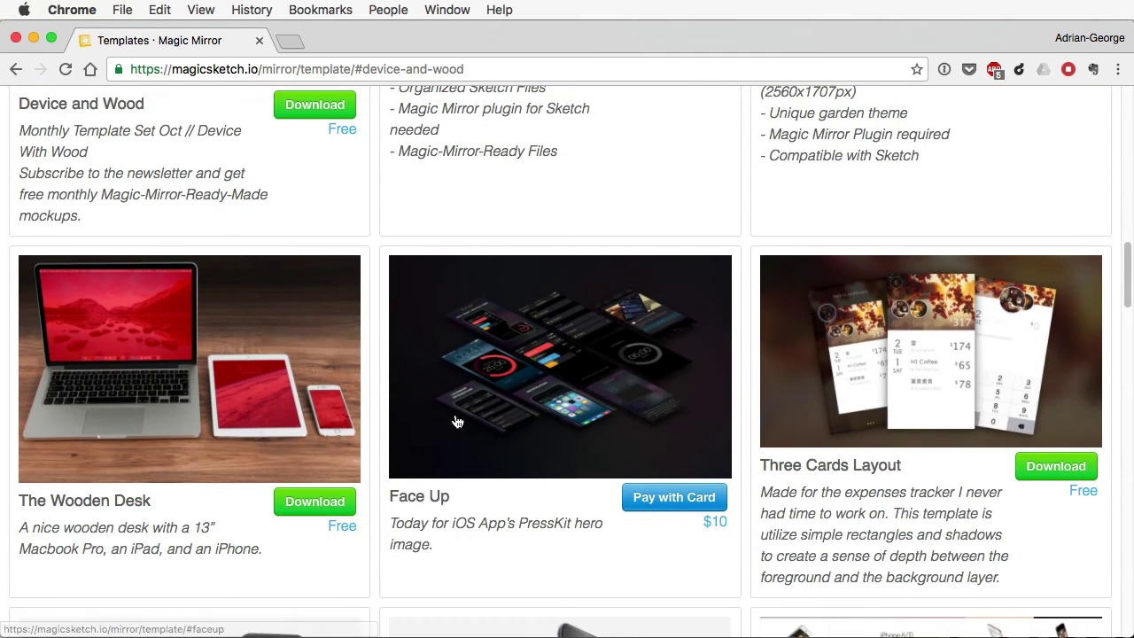
scroll(457, 421, down, 5)
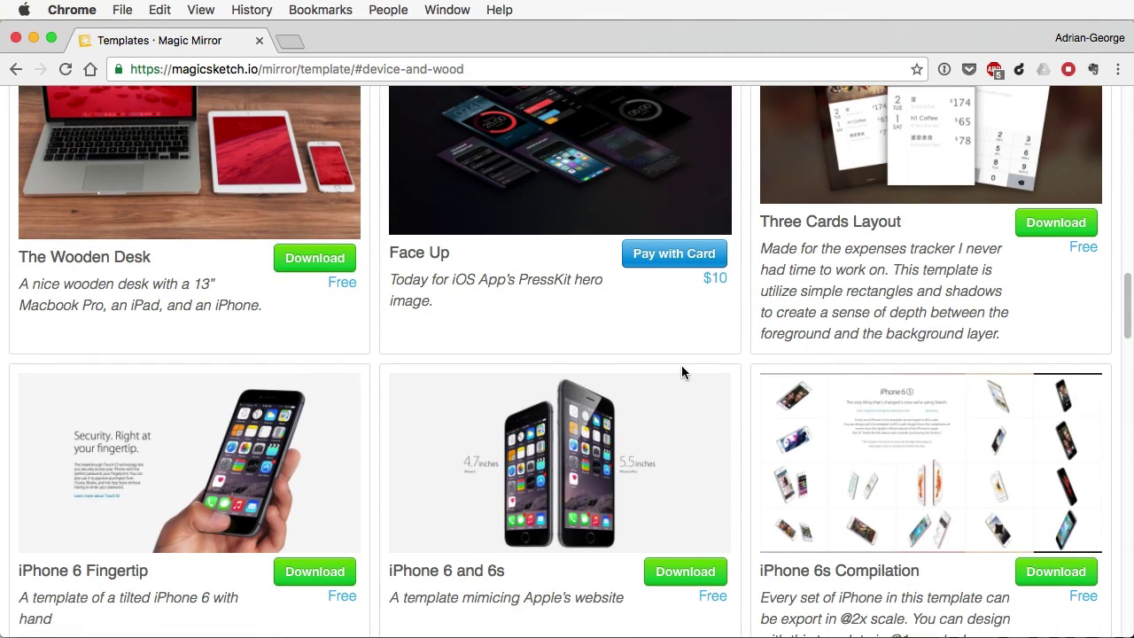